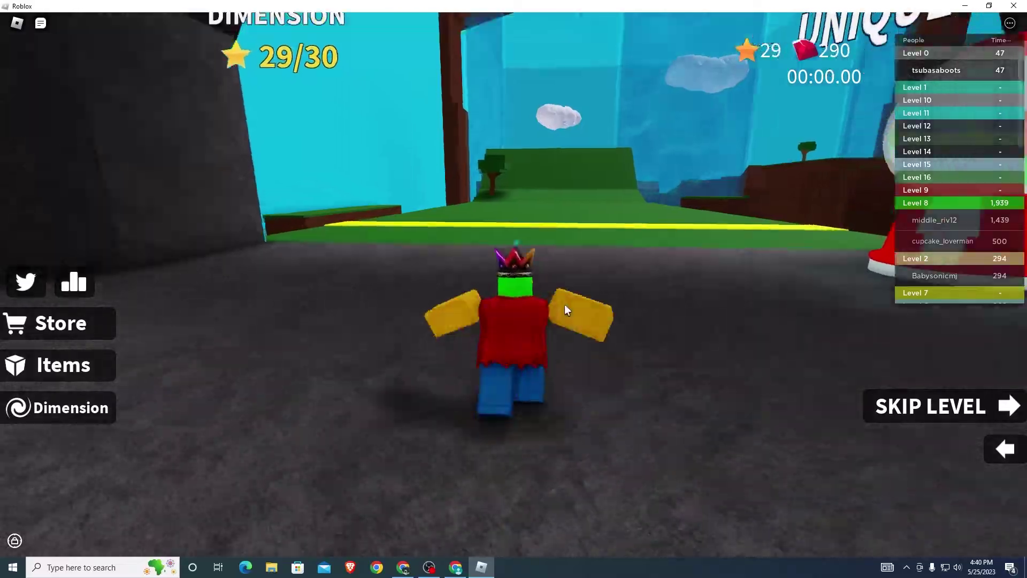
# Run the character forward onto the Level 1 grass, swing the camera and jump.
pyautogui.press('w')
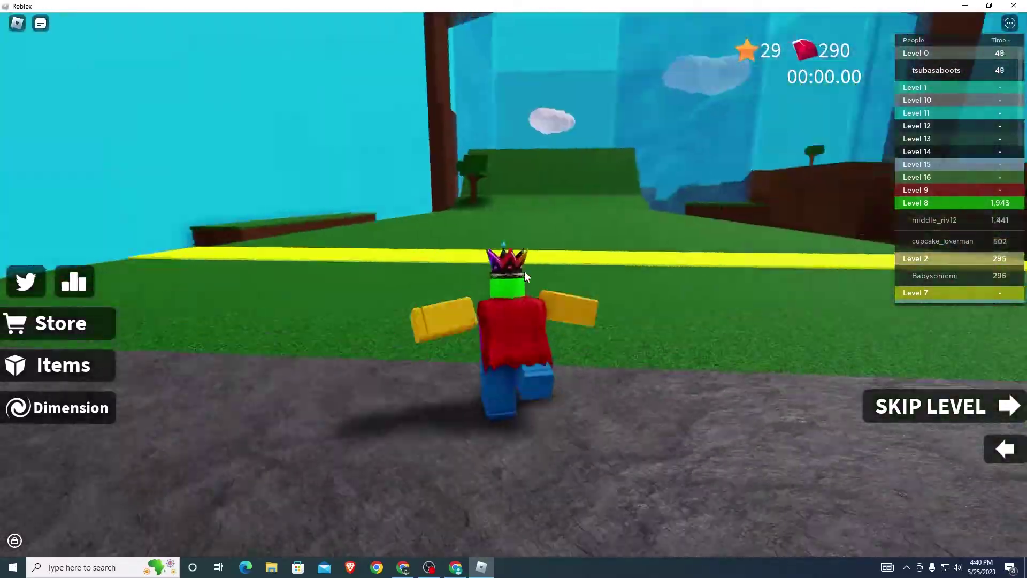
pyautogui.press('w')
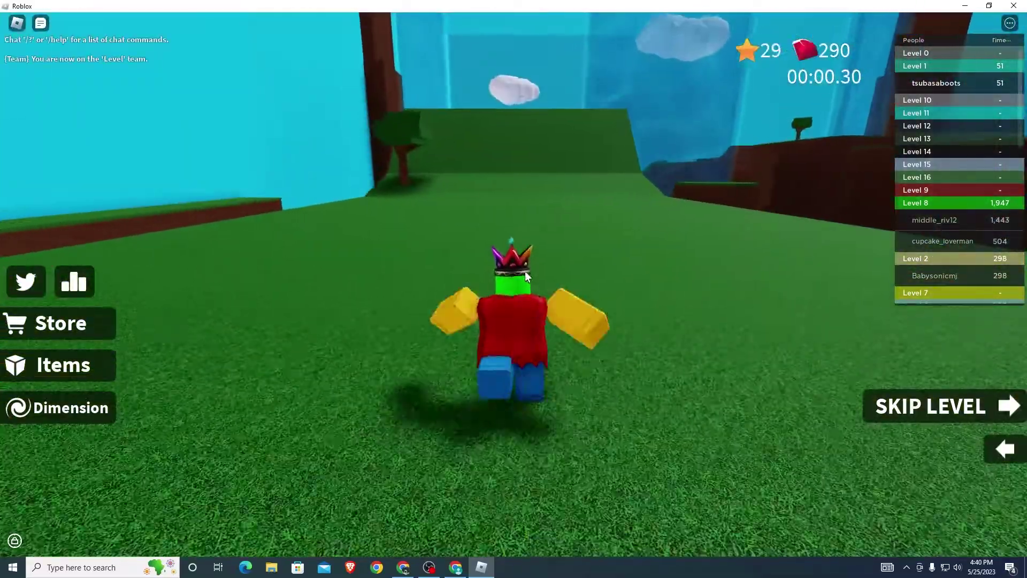
pyautogui.press('w')
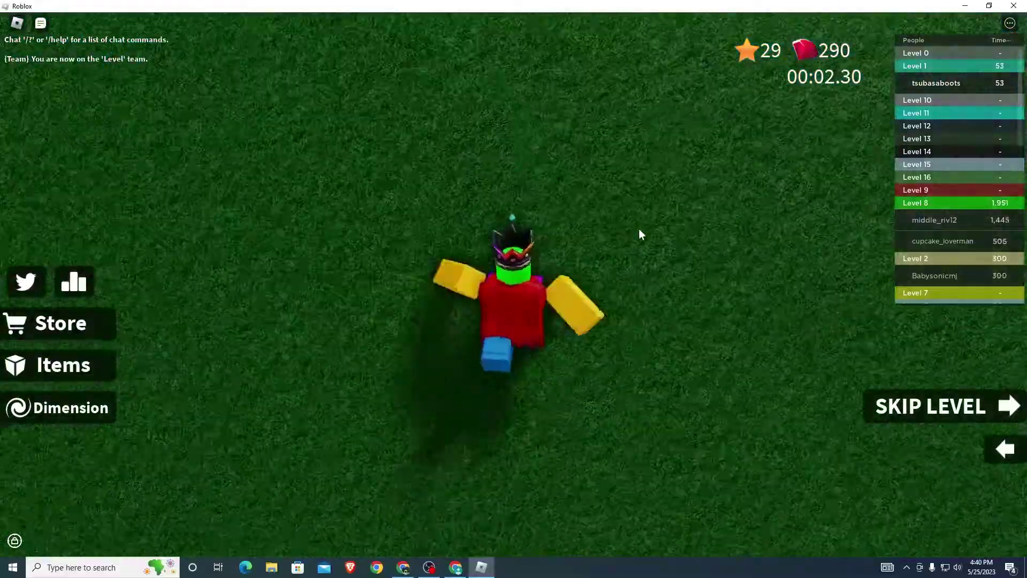
pyautogui.press('w')
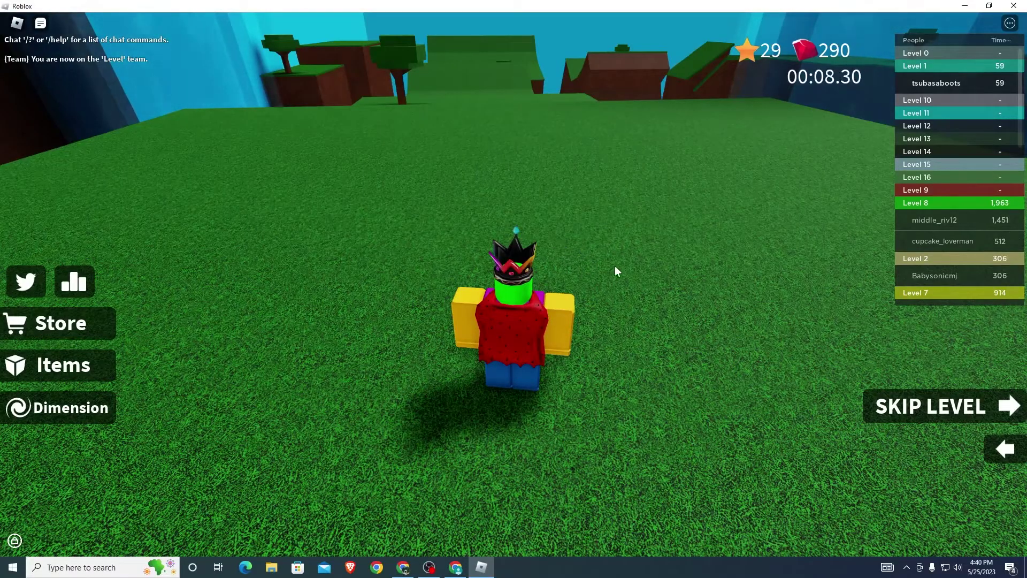
pyautogui.press('space')
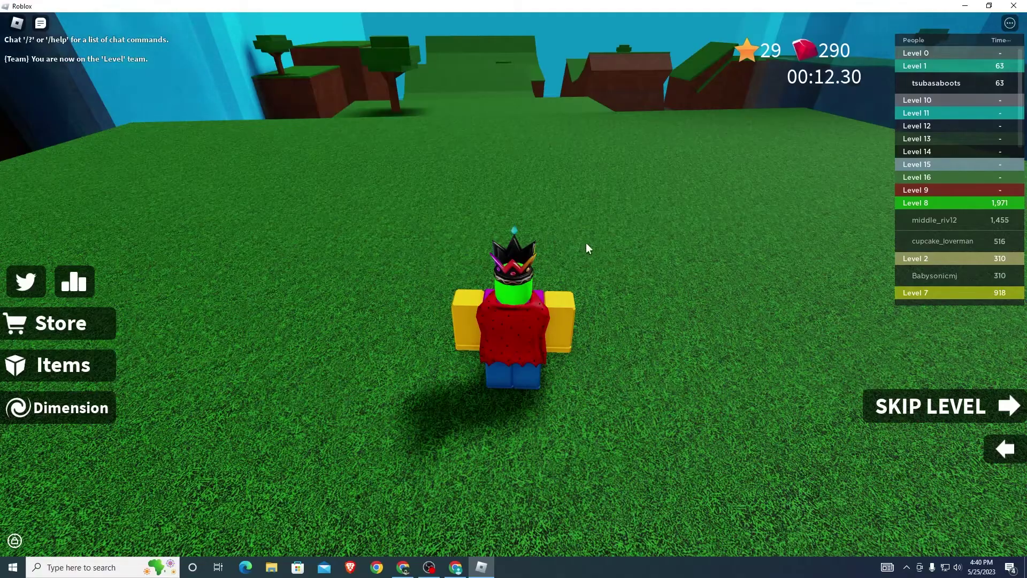
pyautogui.press('Left')
pyautogui.press('Left')
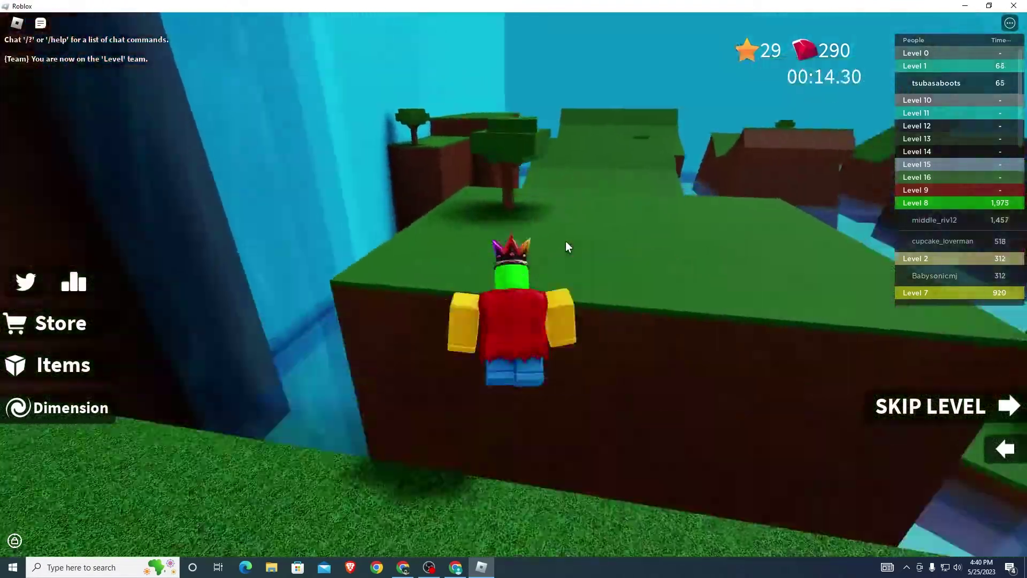
# Run up the long grass ramp and off the ledge, then bring up the leave-game prompt.
pyautogui.press('w')
pyautogui.press('s')
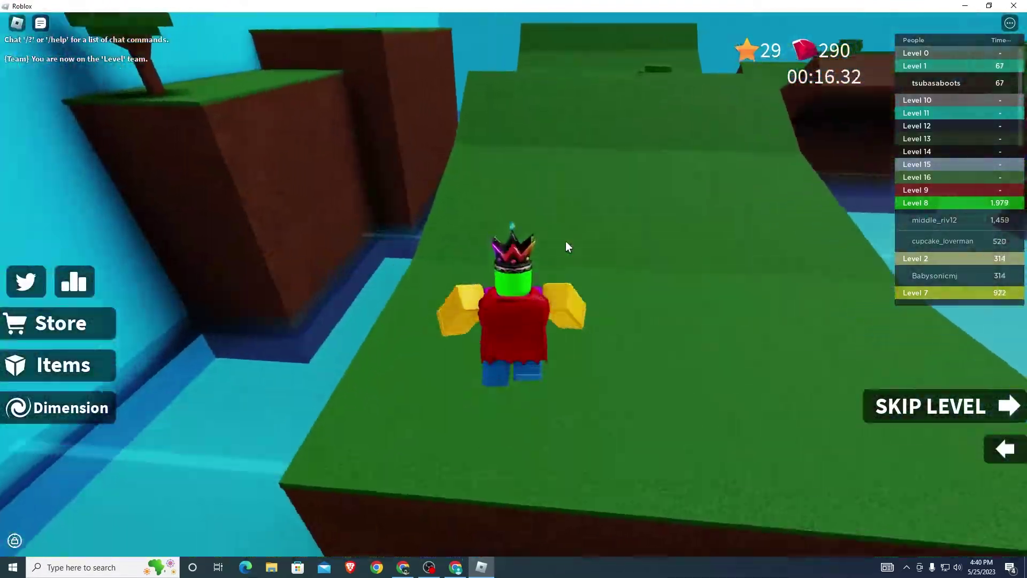
pyautogui.press('w')
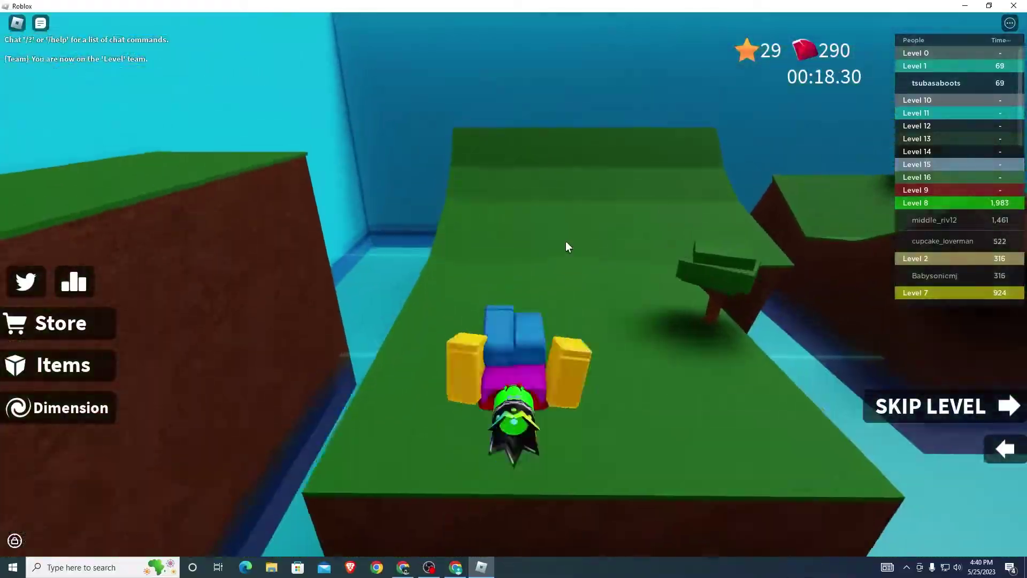
pyautogui.press('Left')
pyautogui.press('w')
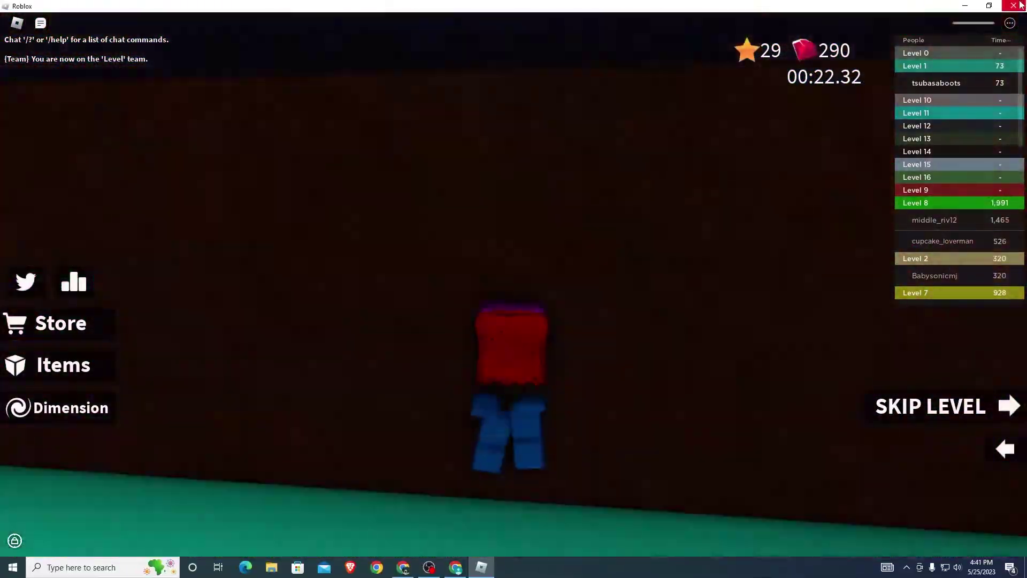
pyautogui.hotkey('alt', 'F4')
# Close the Roblox game and open a new tab from the Speed Run 4 page.
pyautogui.click(492, 362)
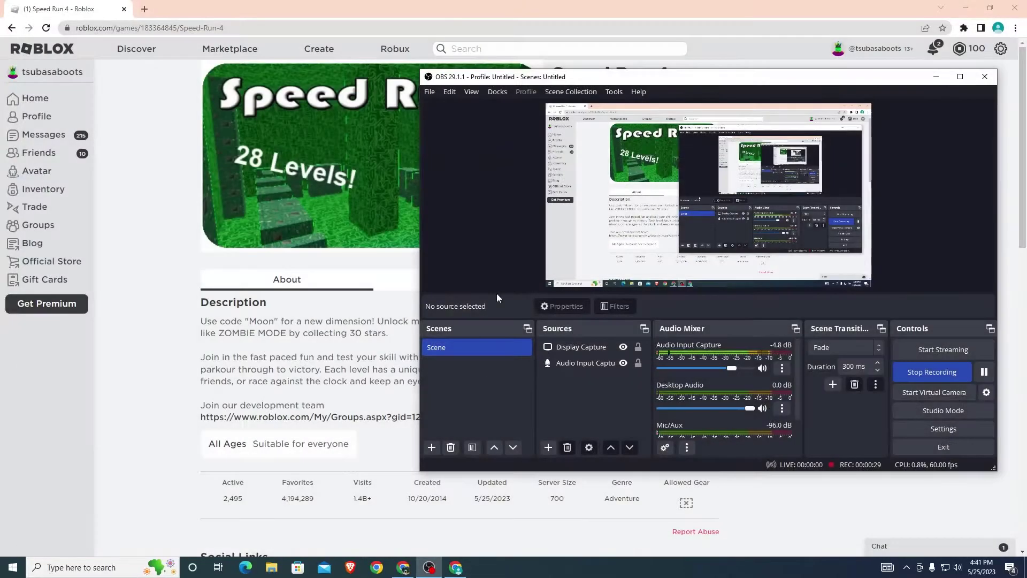
pyautogui.click(848, 128)
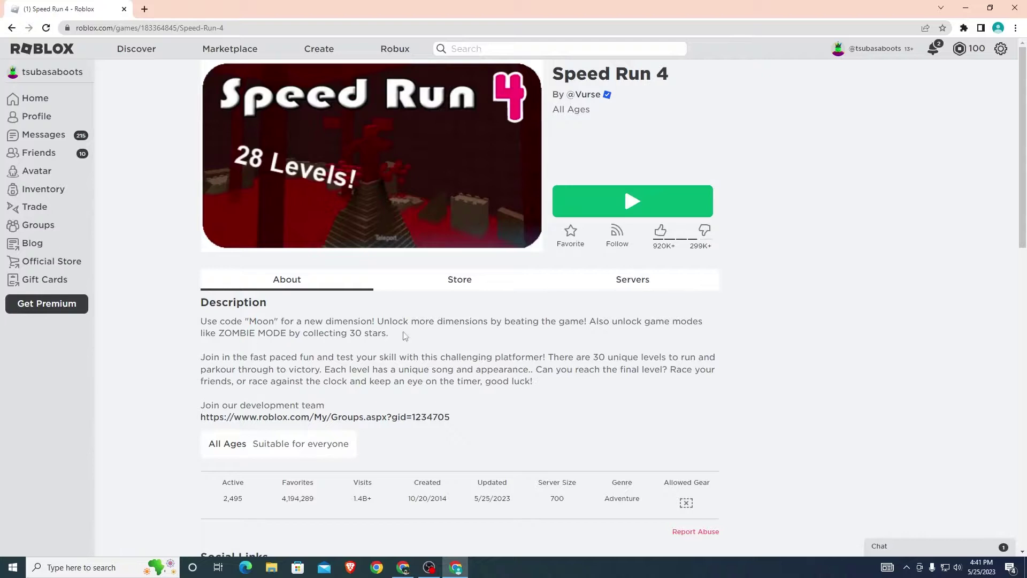
pyautogui.click(143, 9)
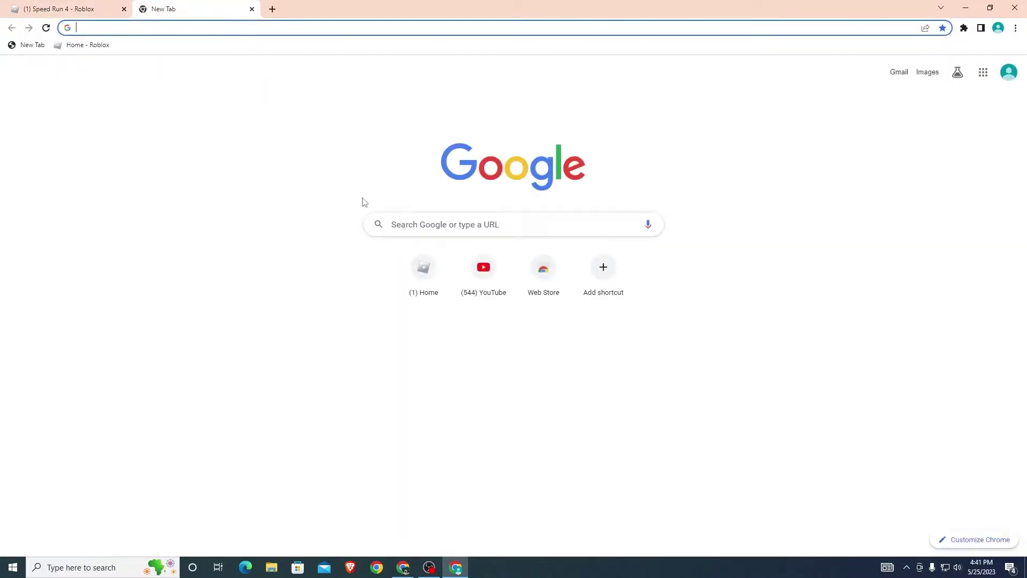
# Search Google for 'free cursors download' and scroll through the results.
pyautogui.click(391, 225)
pyautogui.click(411, 274)
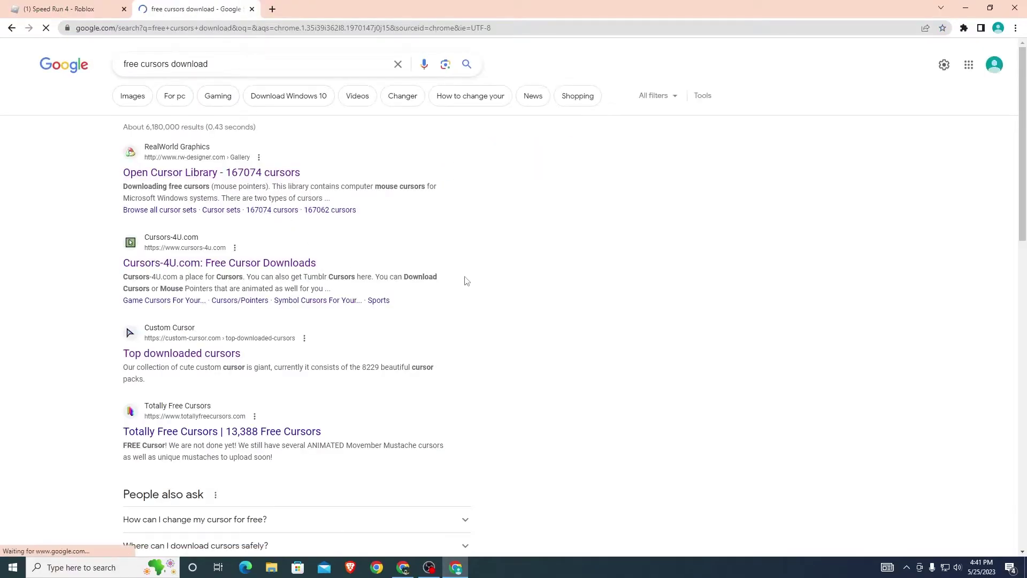
pyautogui.scroll(-7, 466, 281)
pyautogui.scroll(4, 348, 201)
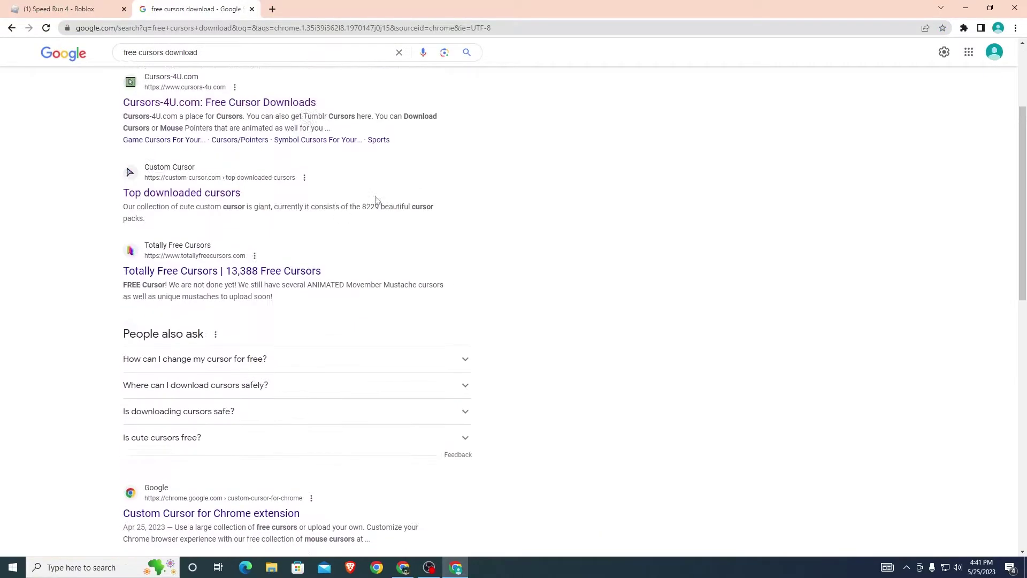
pyautogui.scroll(2, 376, 200)
pyautogui.scroll(-7, 287, 340)
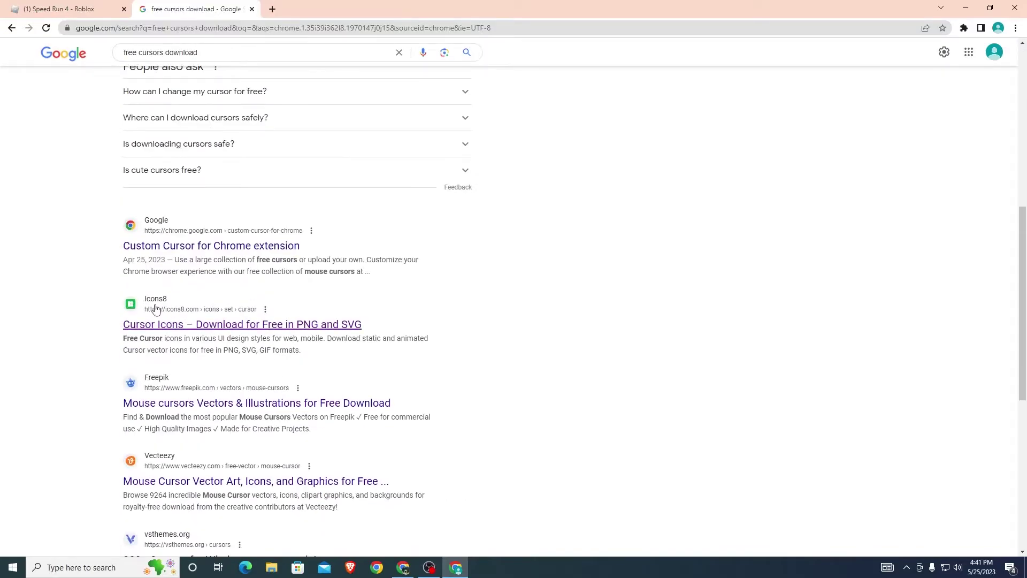
pyautogui.scroll(8, 266, 326)
pyautogui.scroll(-10, 256, 275)
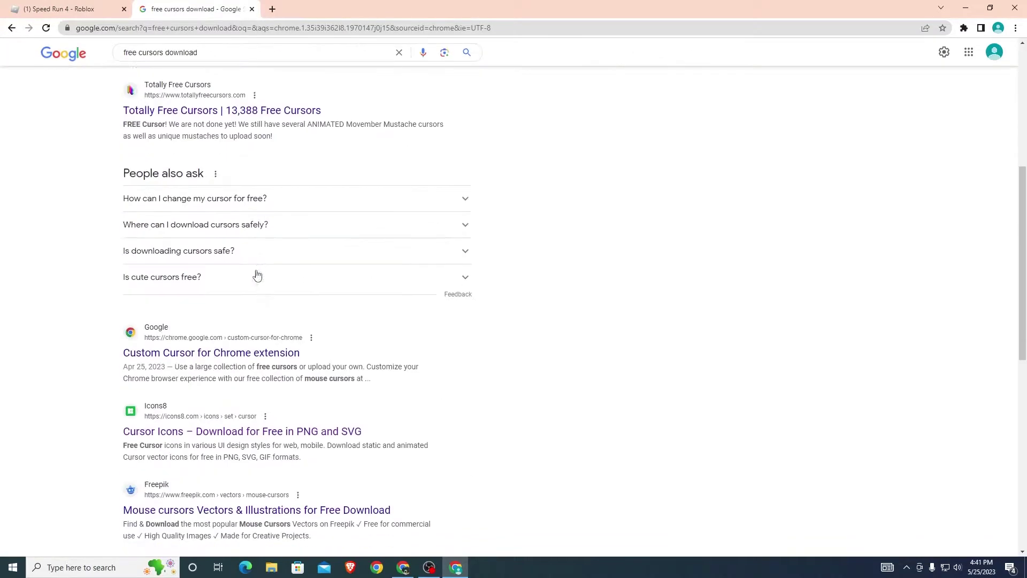
# Open the Icons8 result, search it for 'crosshair' and open the black iOS 16 Glyph Crosshair.
pyautogui.click(206, 220)
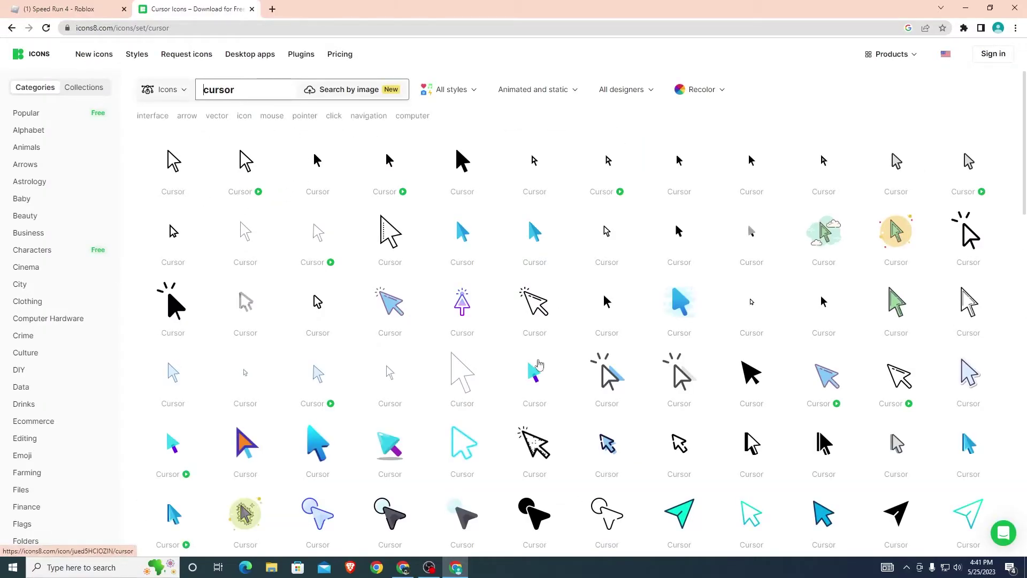
pyautogui.doubleClick(218, 89)
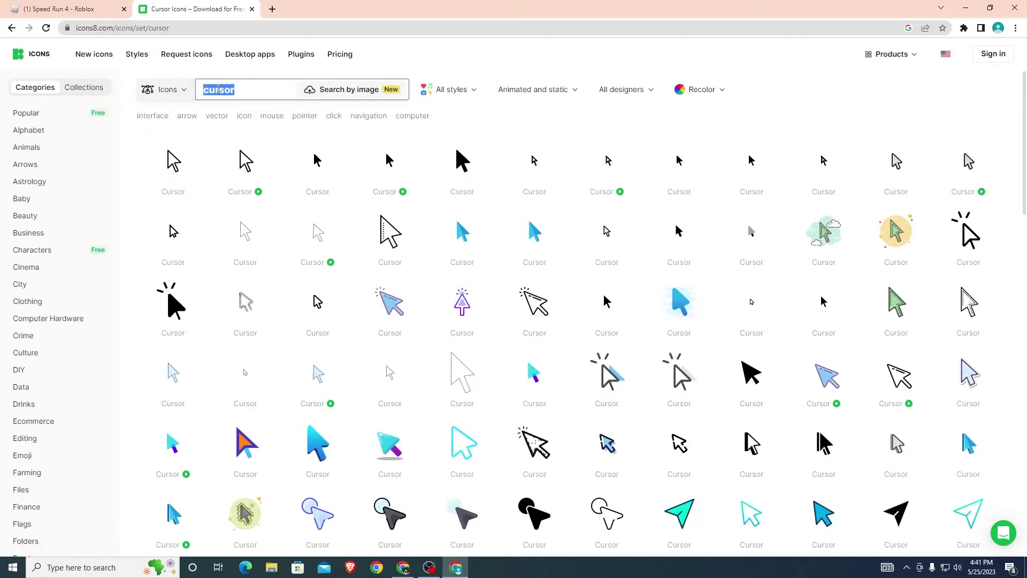
pyautogui.press('BackSpace')
pyautogui.write('crosshair')
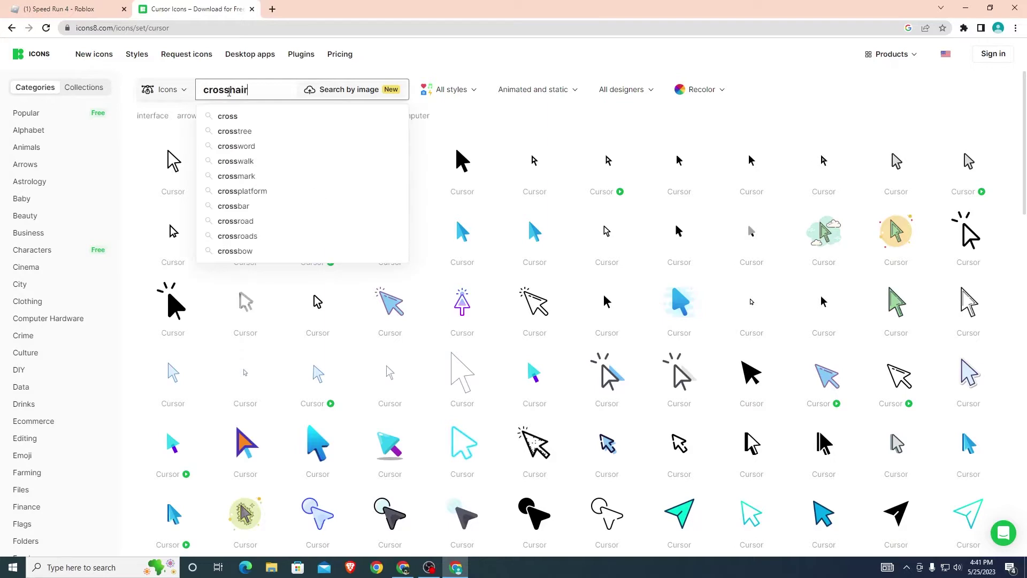
pyautogui.press('Return')
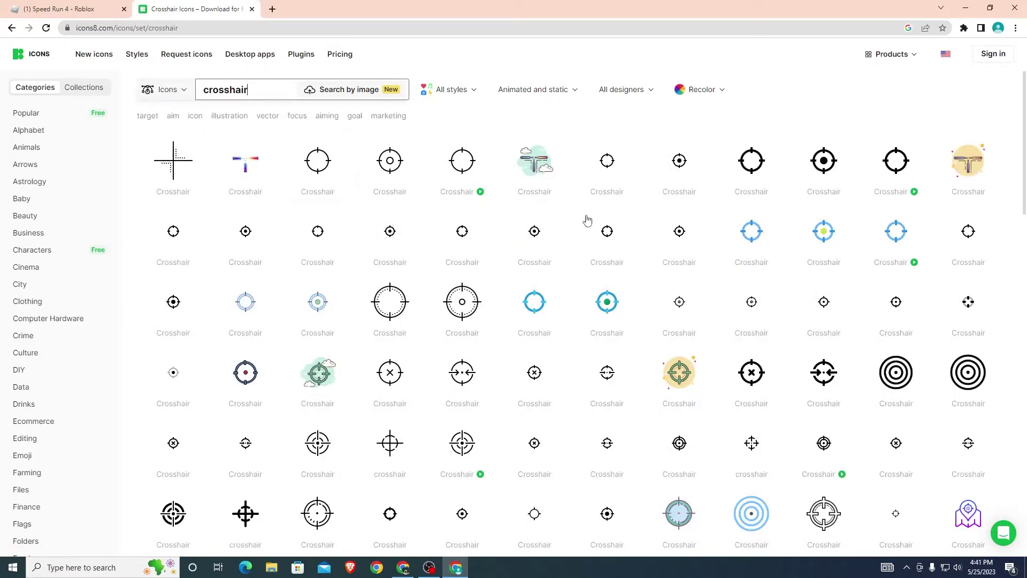
pyautogui.click(607, 169)
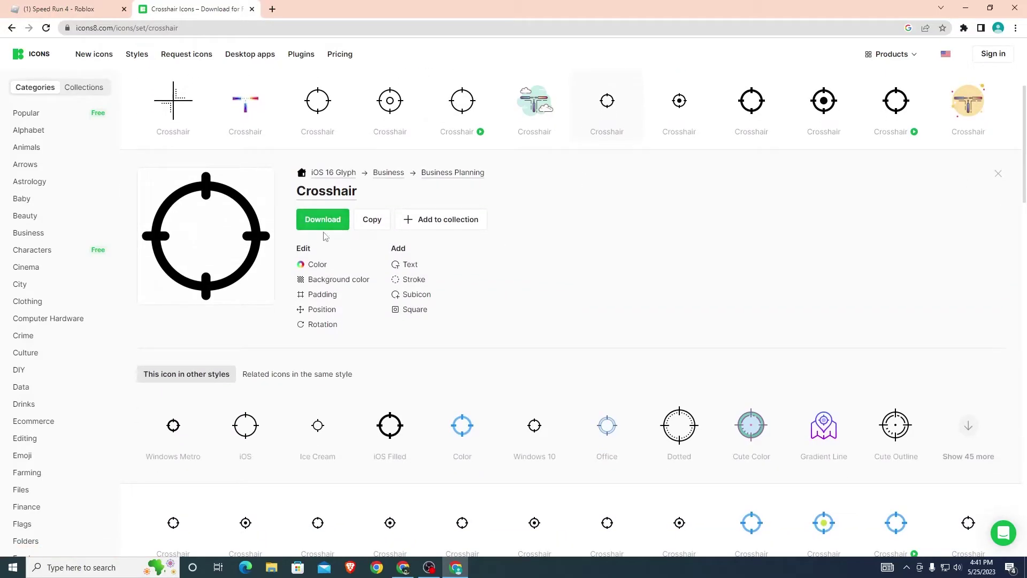
pyautogui.scroll(1, 329, 228)
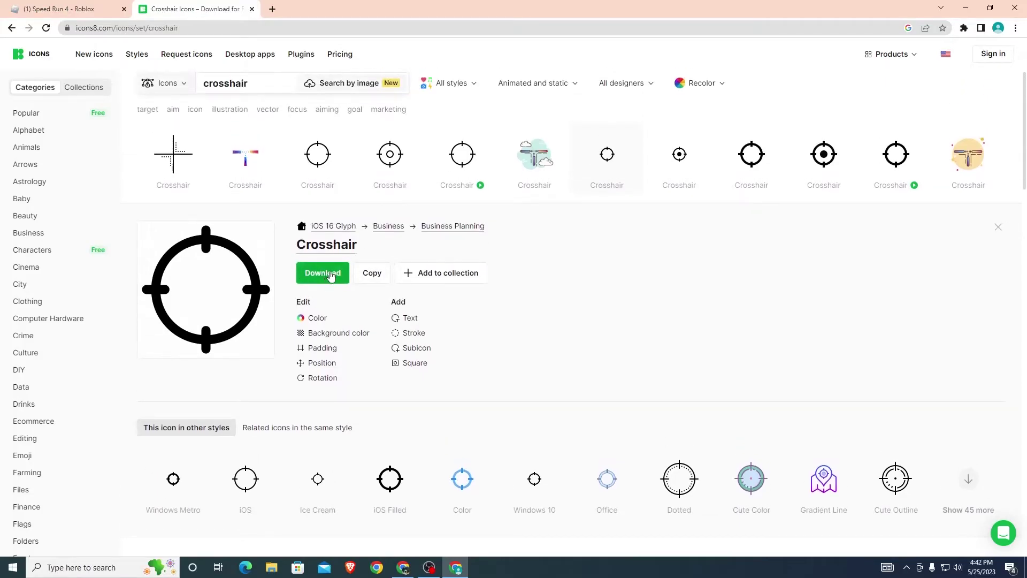
# Download the Crosshair icon as a 64×64 custom-size PNG, then minimise Chrome.
pyautogui.click(324, 276)
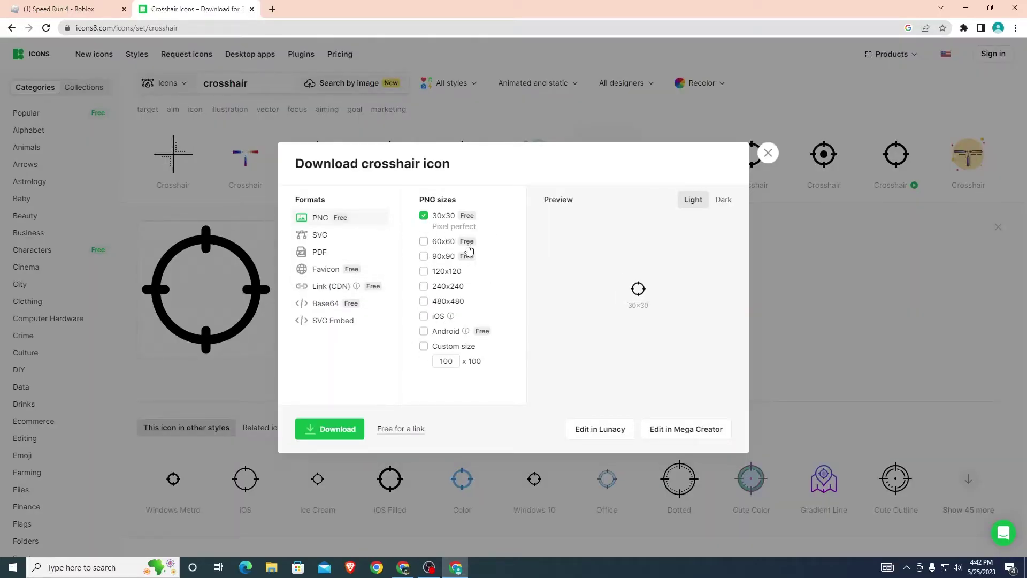
pyautogui.click(450, 363)
pyautogui.click(423, 346)
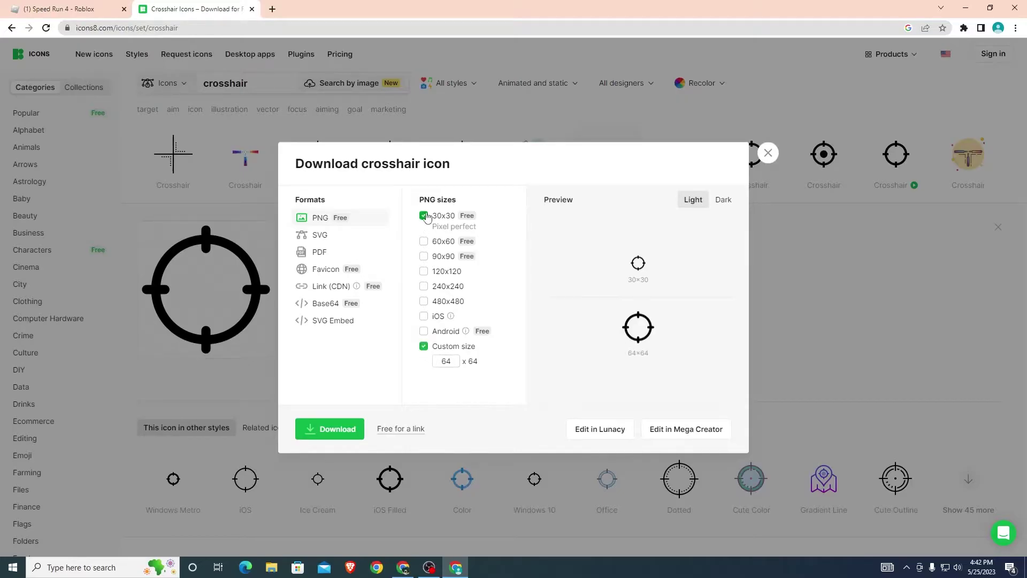
pyautogui.click(342, 432)
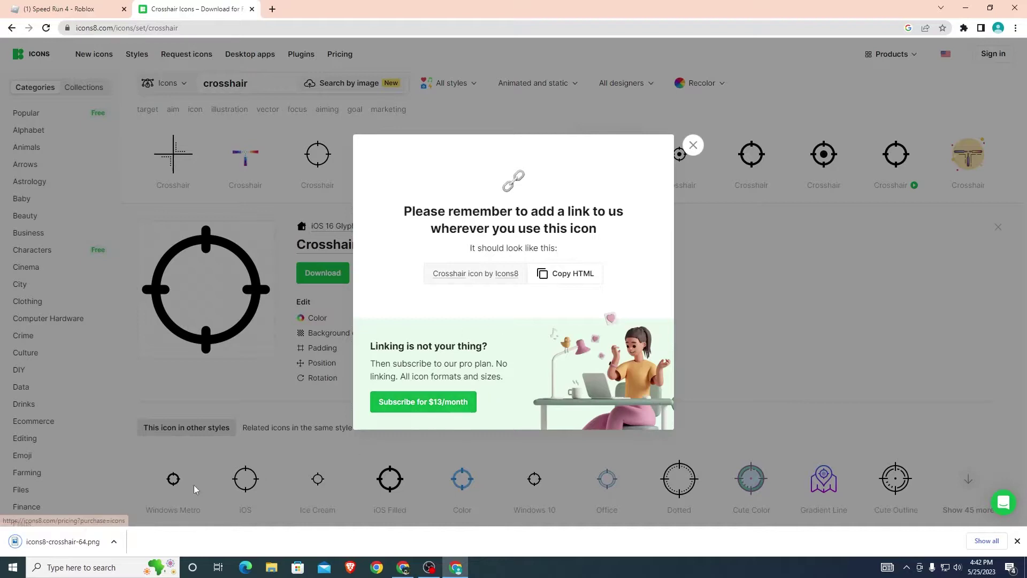
pyautogui.click(693, 146)
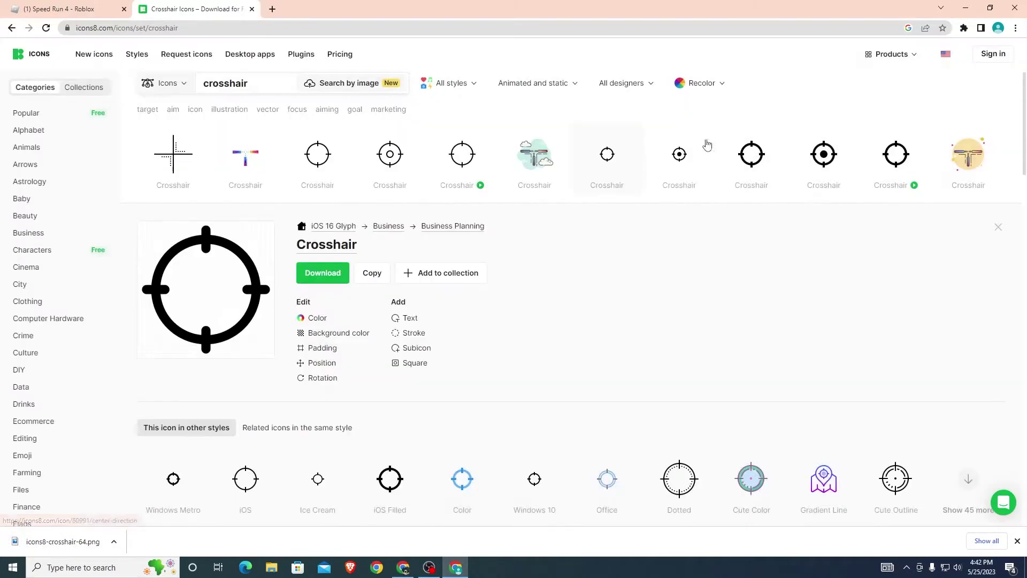
pyautogui.click(966, 7)
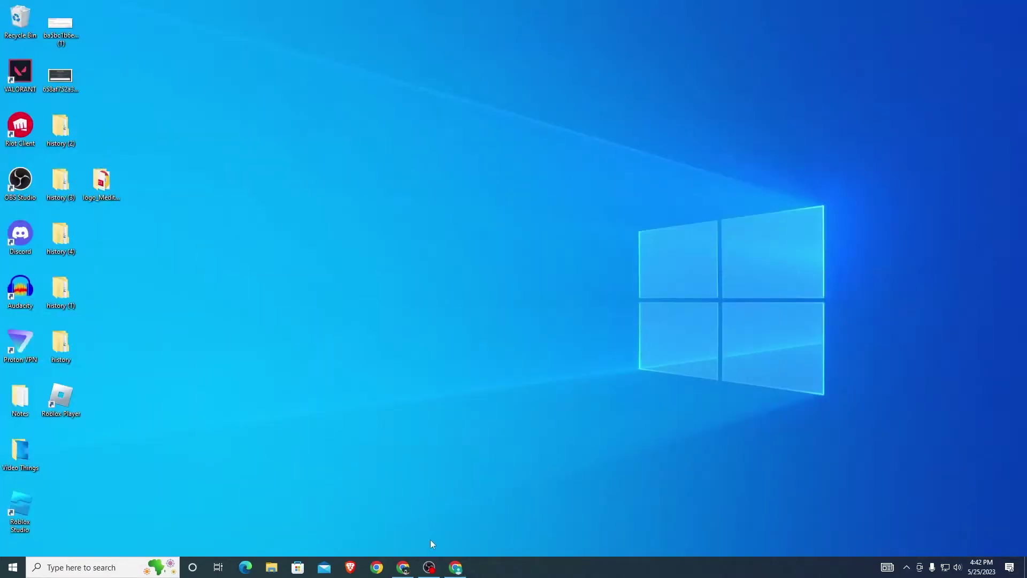
# Move icons8-crosshair-64 from Downloads onto the desktop and preview it.
pyautogui.click(271, 567)
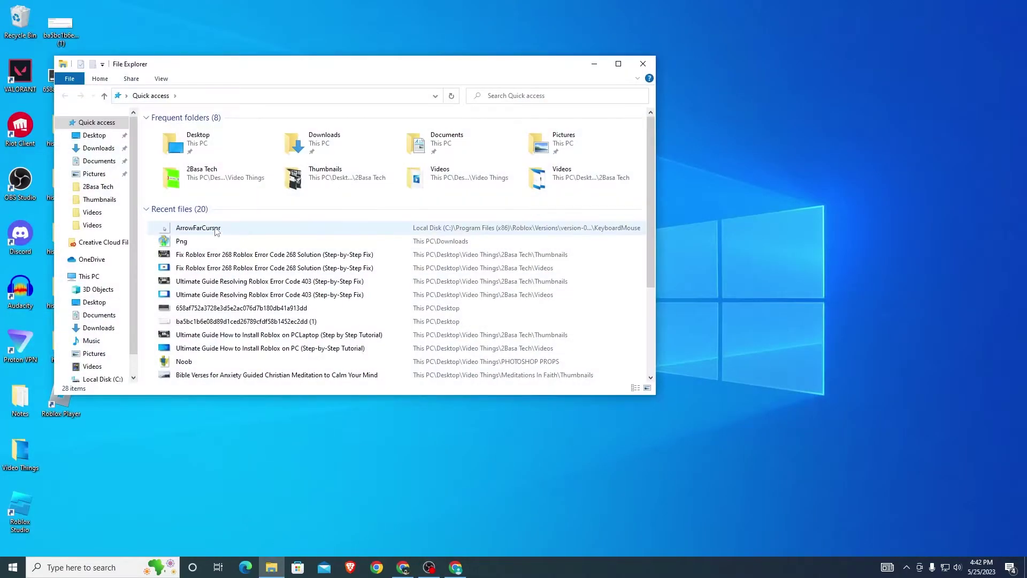
pyautogui.click(98, 148)
pyautogui.moveTo(185, 145); pyautogui.dragTo(227, 413)
pyautogui.click(643, 63)
pyautogui.doubleClick(228, 413)
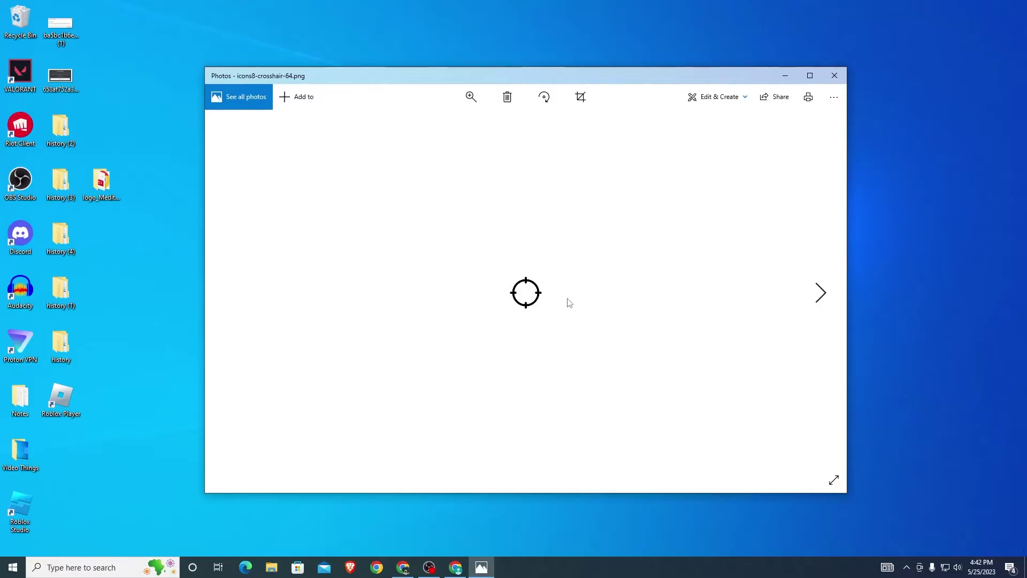
pyautogui.click(836, 76)
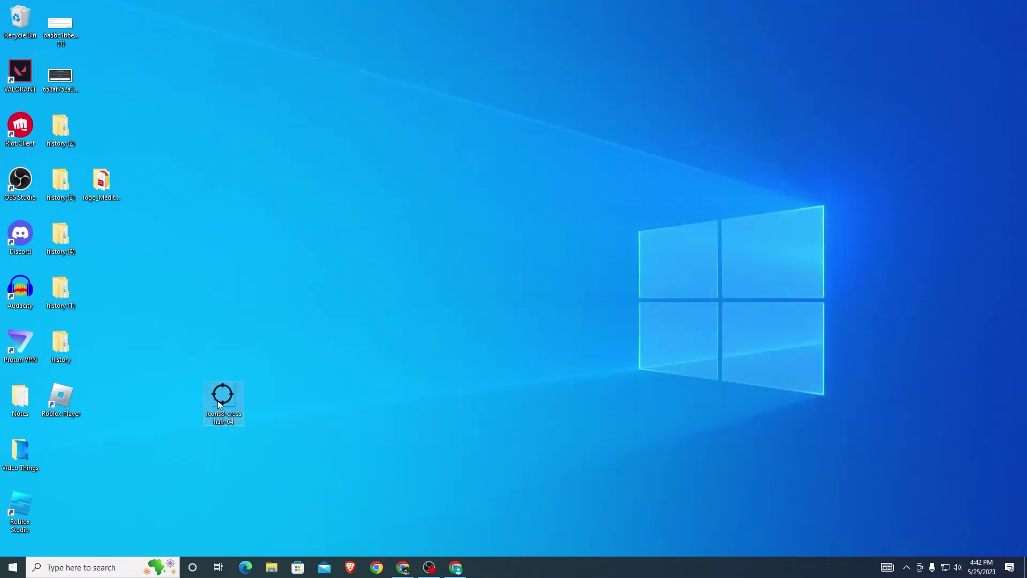
# Create a new desktop folder named 'roblox cursors'.
pyautogui.rightClick(168, 394)
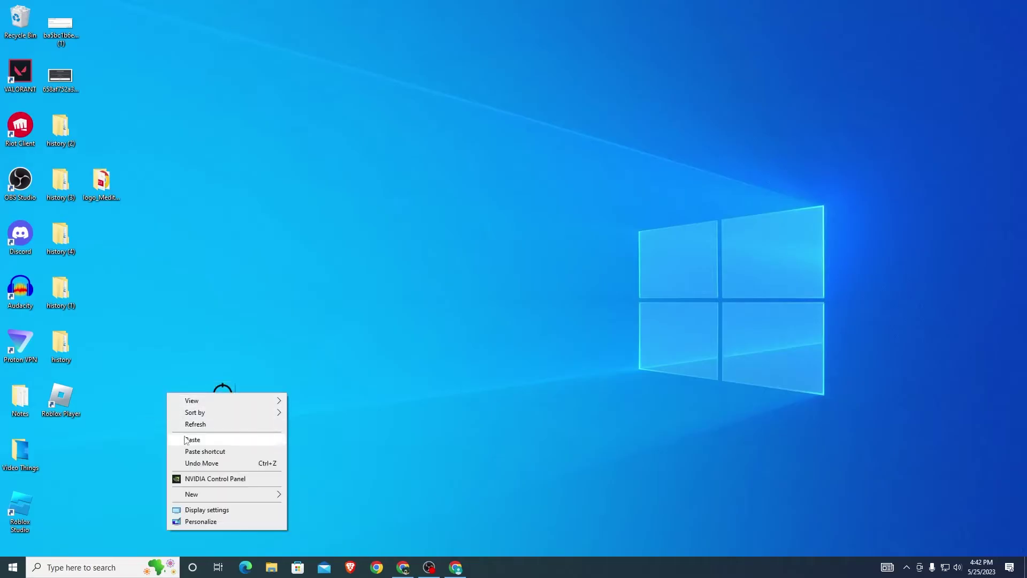
pyautogui.moveTo(200, 495)
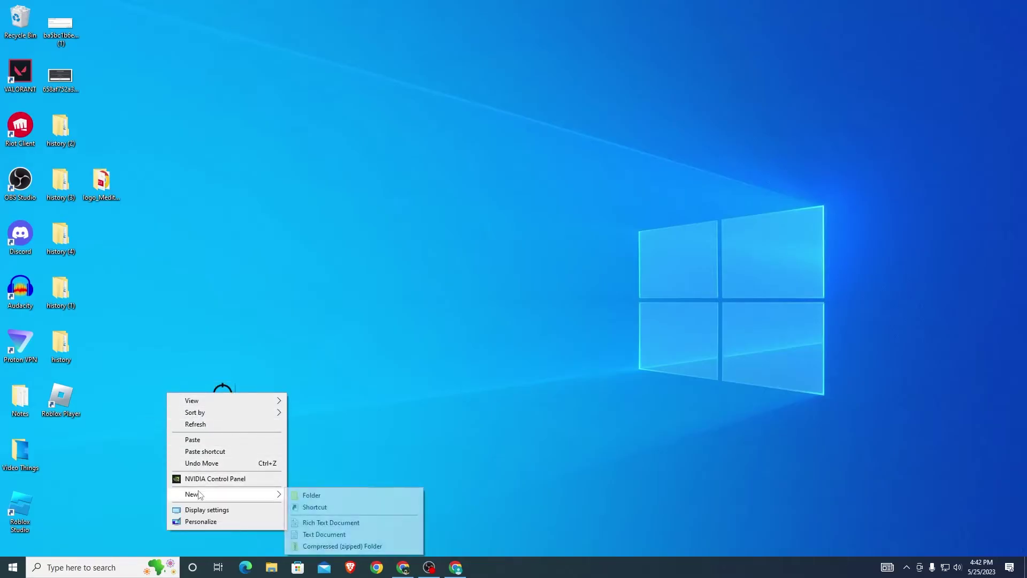
pyautogui.click(313, 494)
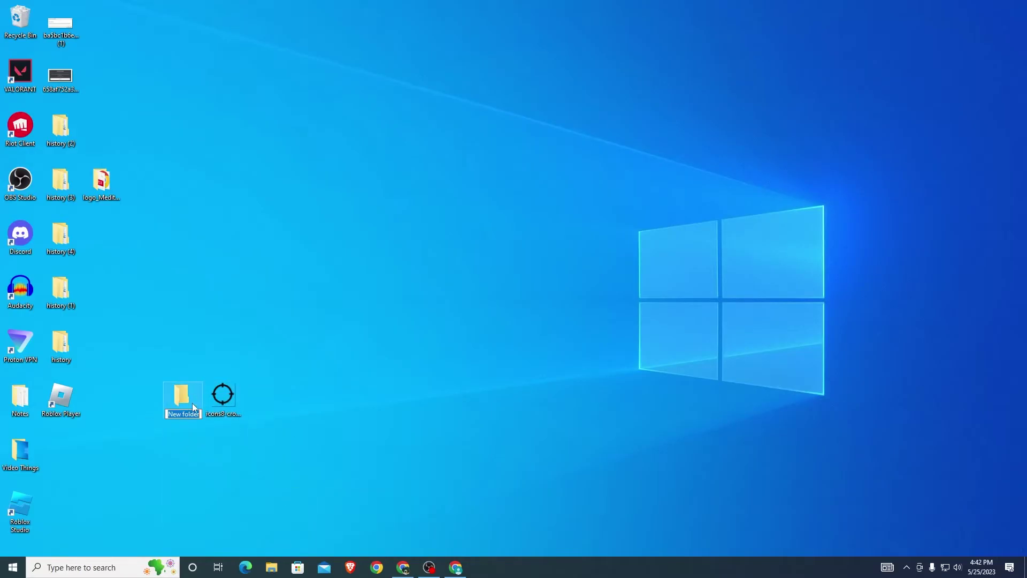
pyautogui.write('roblox cursors')
# Move icons8-crosshair-64 into roblox cursors and paste a duplicate copy beside it.
pyautogui.moveTo(240, 402); pyautogui.dragTo(193, 410)
pyautogui.doubleClick(184, 397)
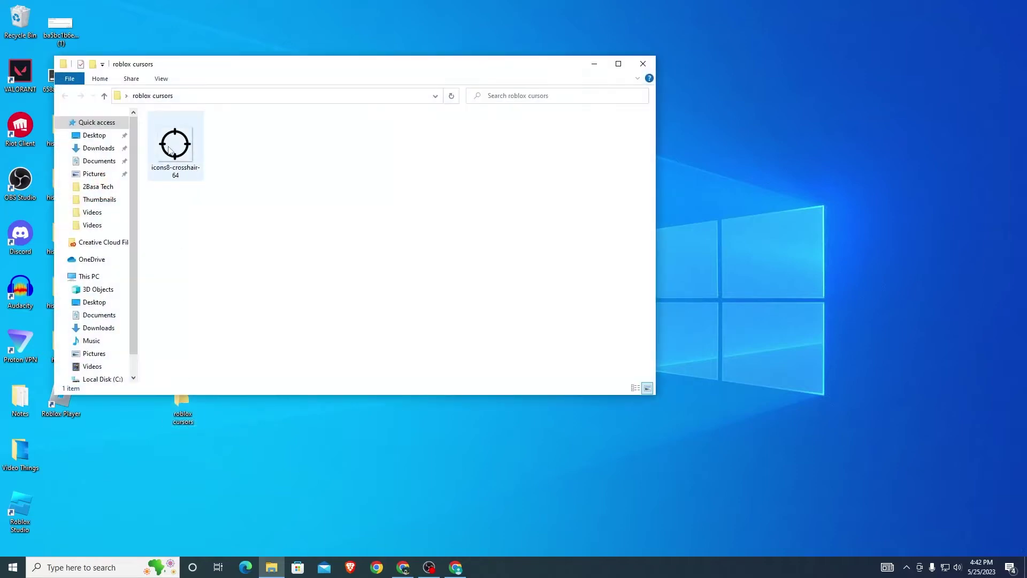
pyautogui.rightClick(169, 147)
pyautogui.click(194, 396)
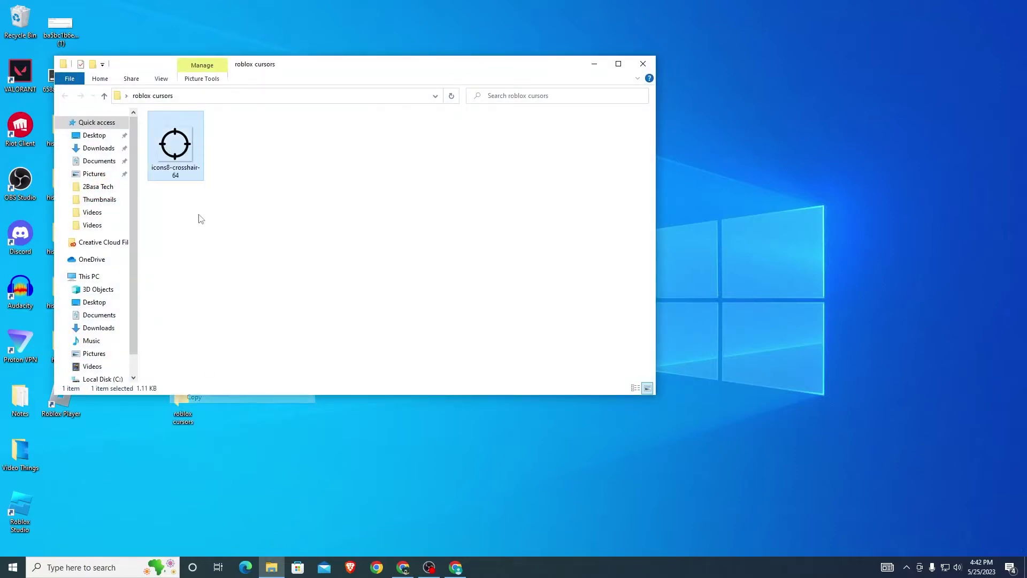
pyautogui.rightClick(185, 152)
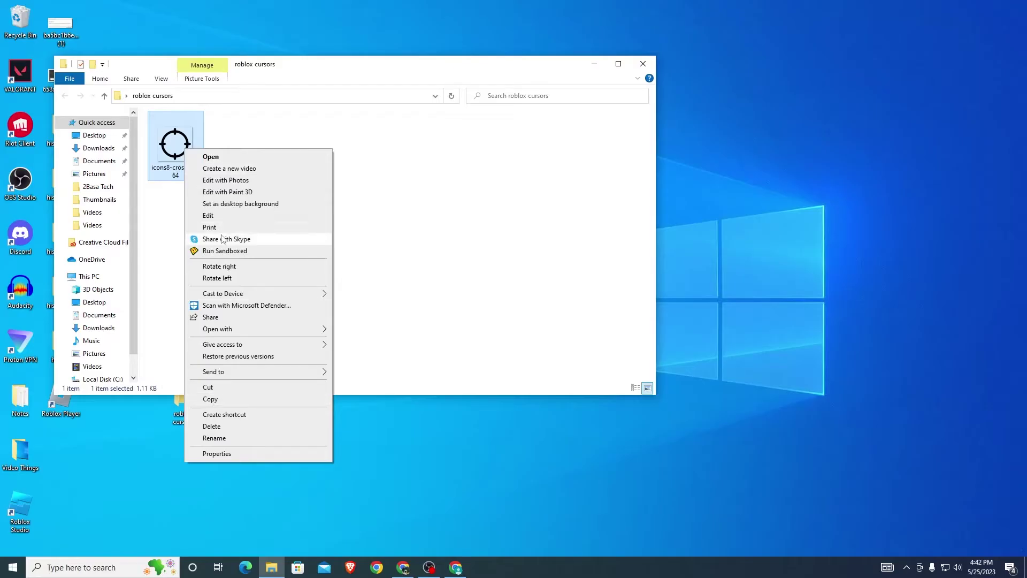
pyautogui.click(212, 399)
pyautogui.hotkey('ctrl', 'v')
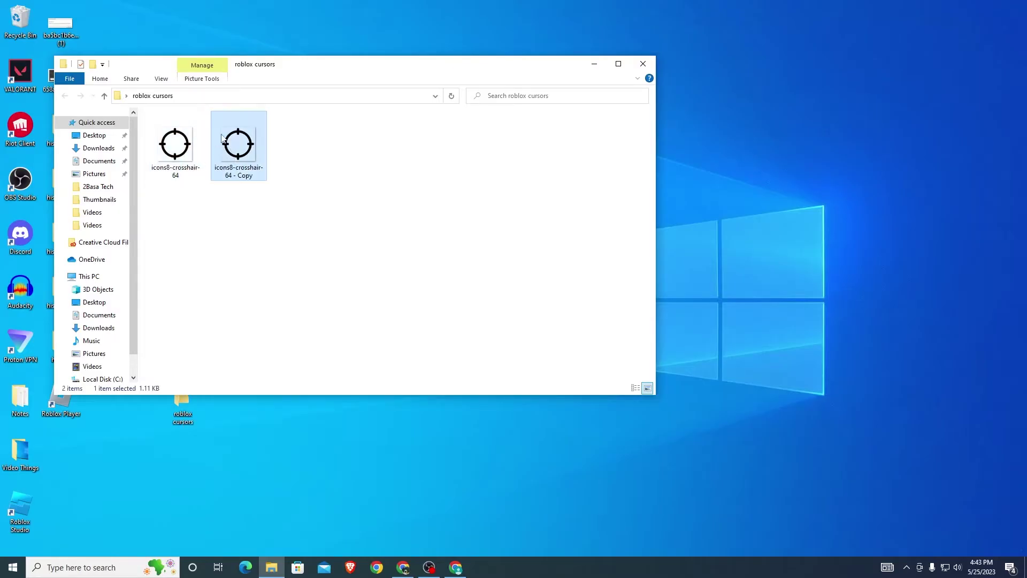
pyautogui.moveTo(254, 157); pyautogui.dragTo(159, 177)
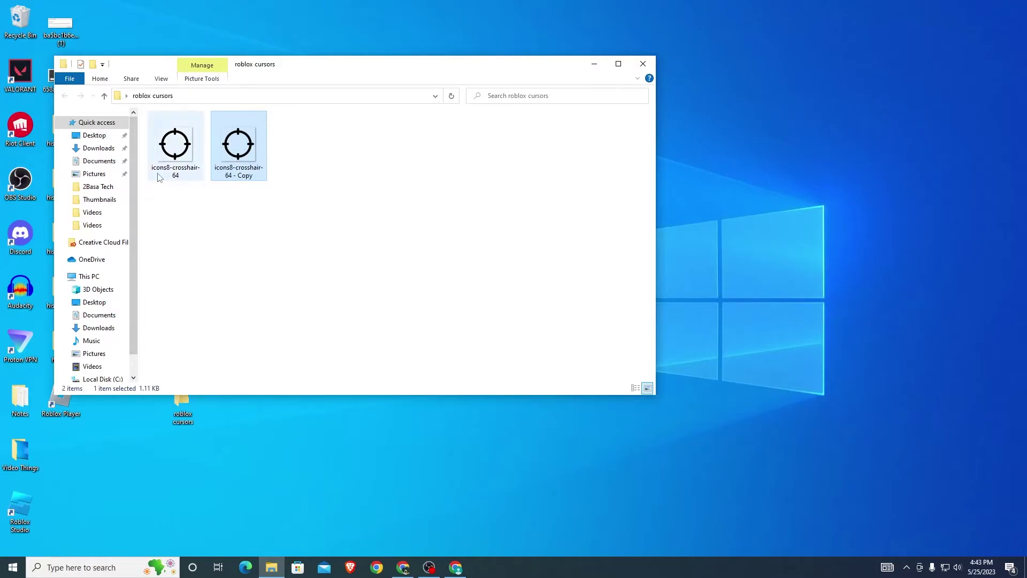
pyautogui.doubleClick(176, 172)
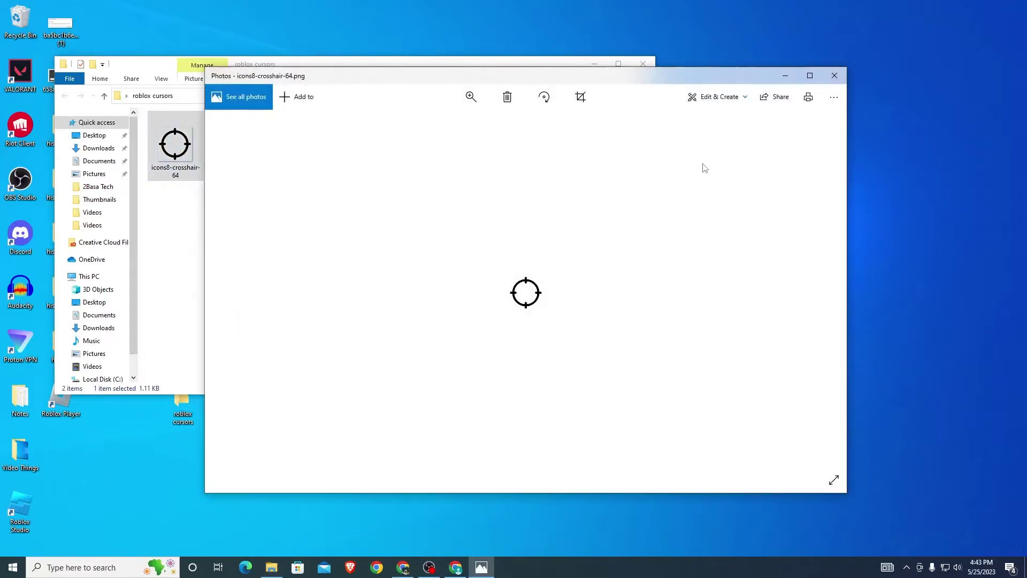
pyautogui.click(835, 76)
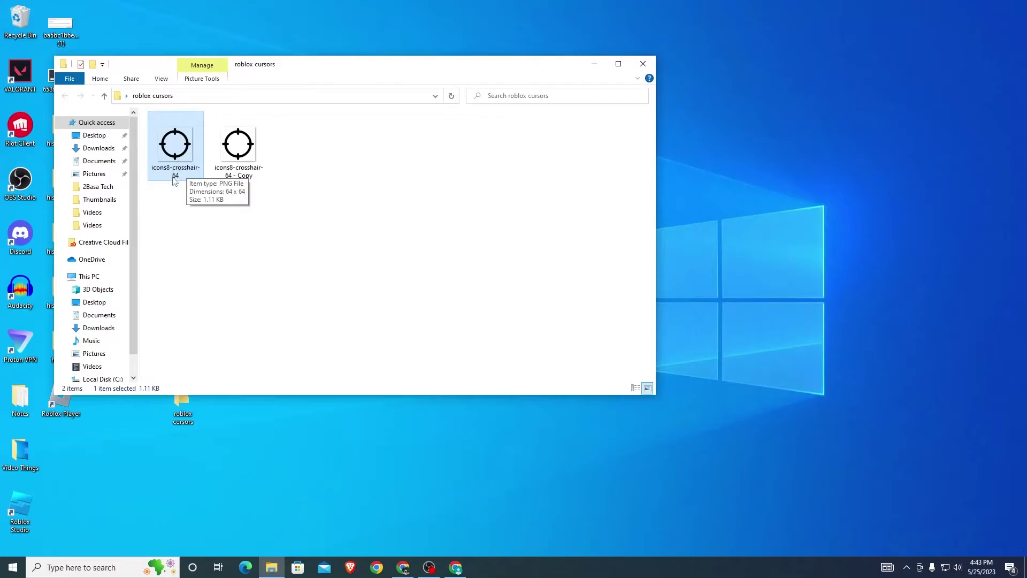
pyautogui.click(353, 173)
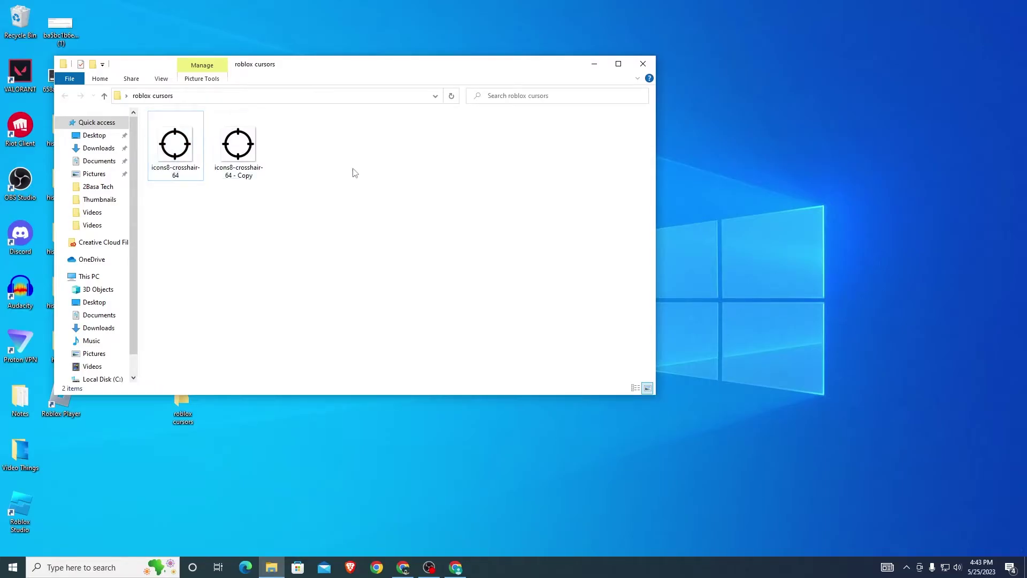
# Search Windows for 'roblox' and open Roblox Player's file location.
pyautogui.click(594, 64)
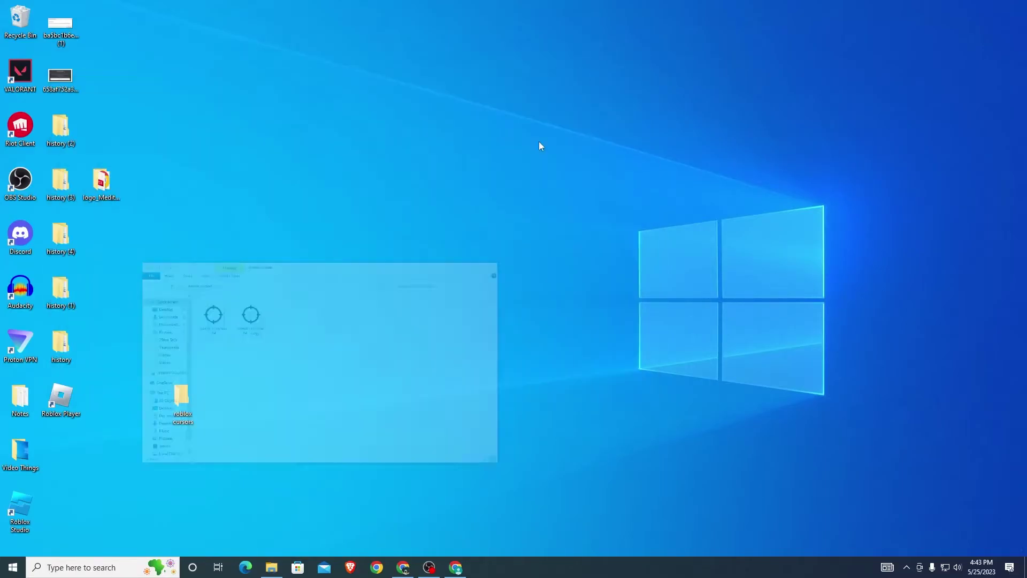
pyautogui.click(123, 568)
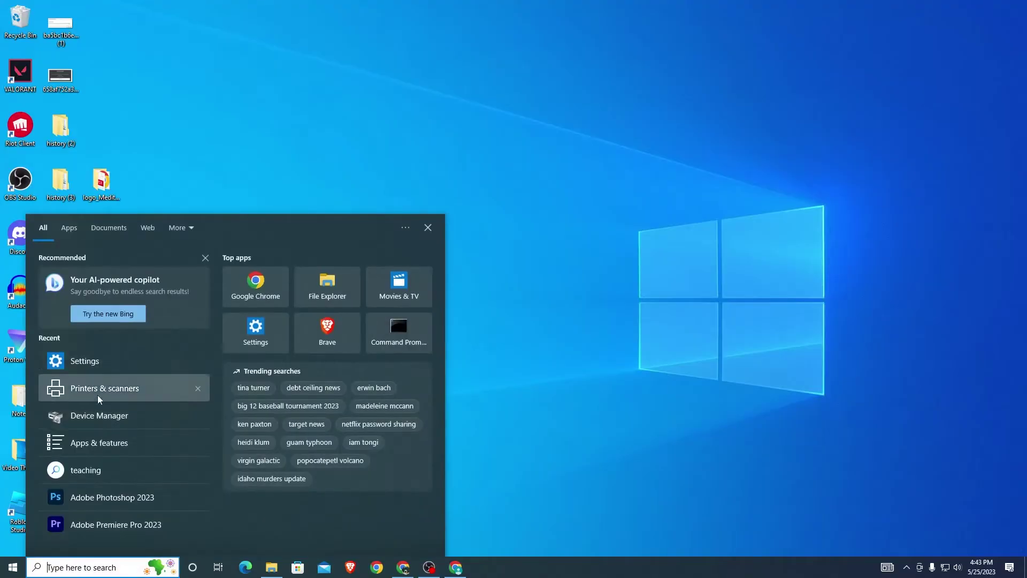
pyautogui.write('roblox')
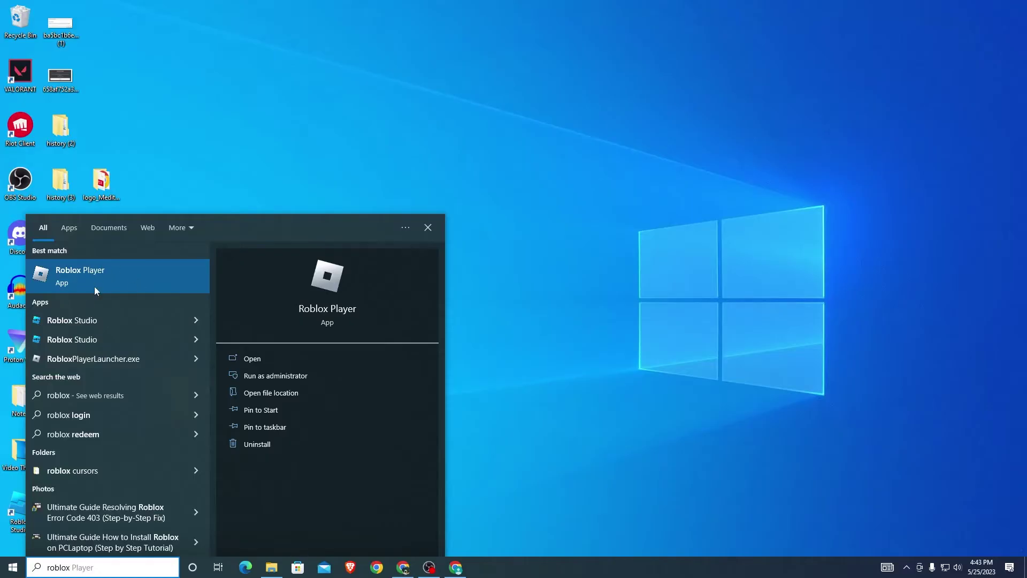
pyautogui.rightClick(68, 279)
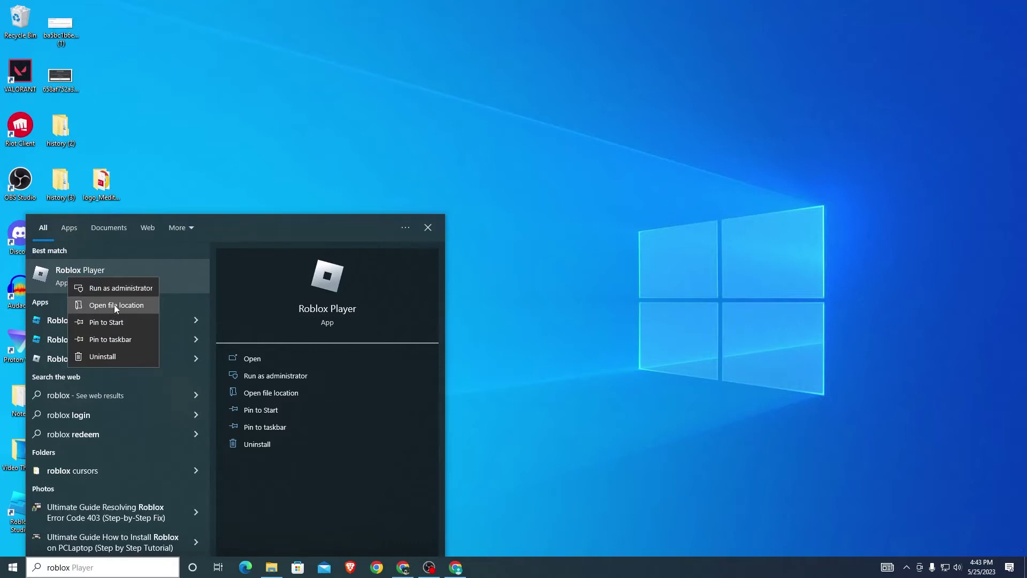
pyautogui.click(114, 306)
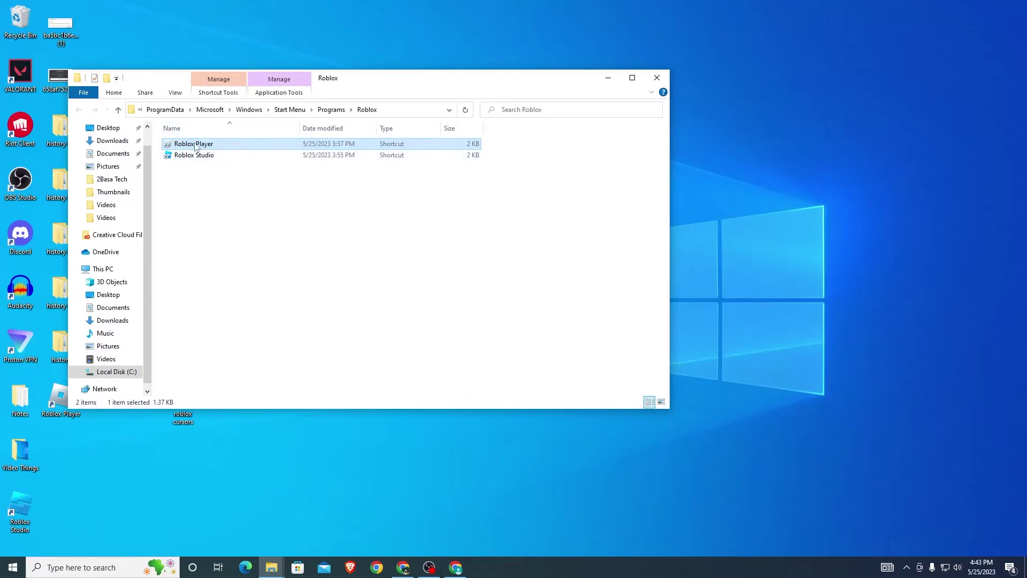
# Follow the Roblox Player shortcut to its install folder and open content\textures\Cursors\KeyboardMouse.
pyautogui.rightClick(196, 143)
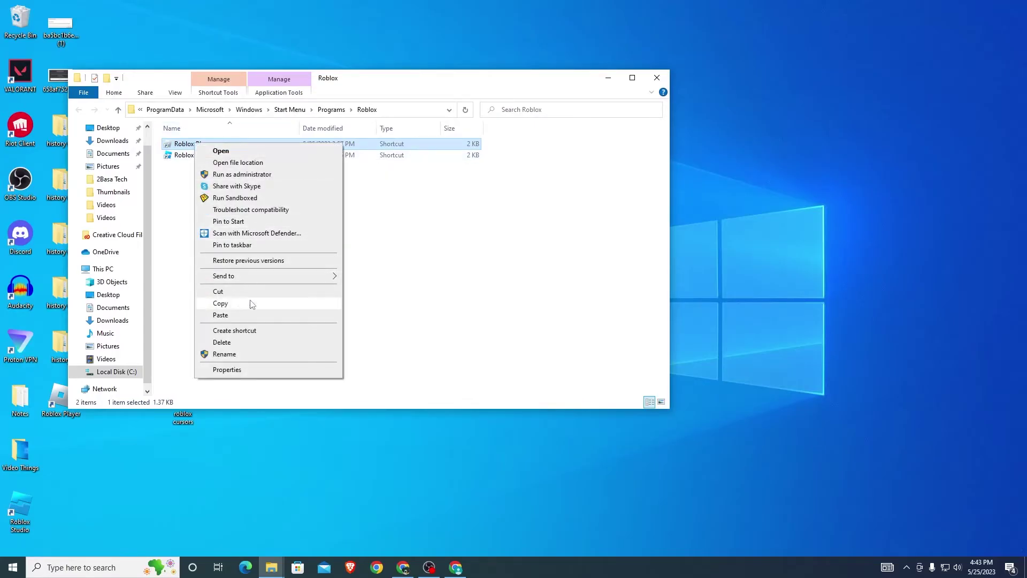
pyautogui.click(245, 164)
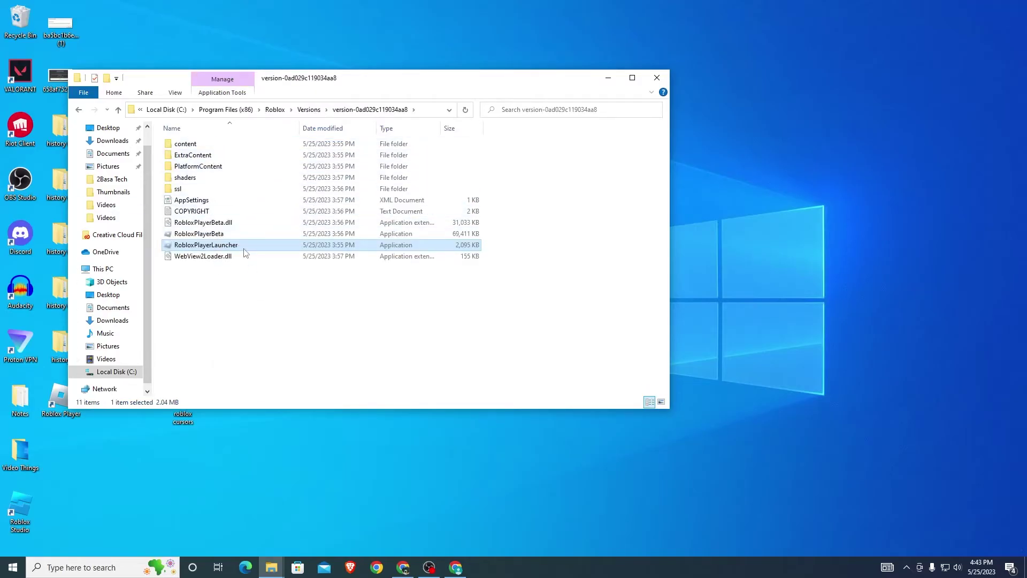
pyautogui.click(195, 148)
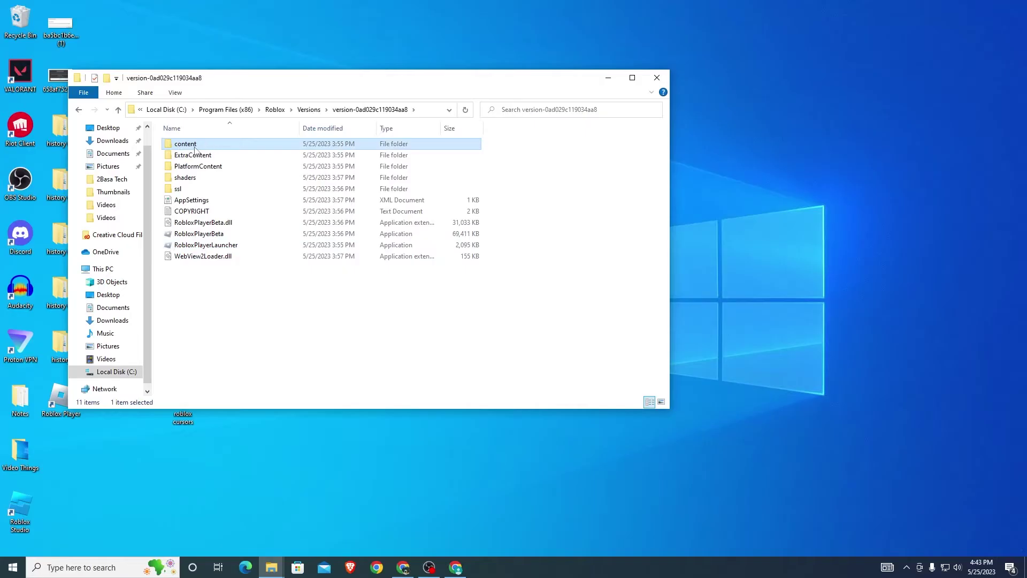
pyautogui.doubleClick(214, 147)
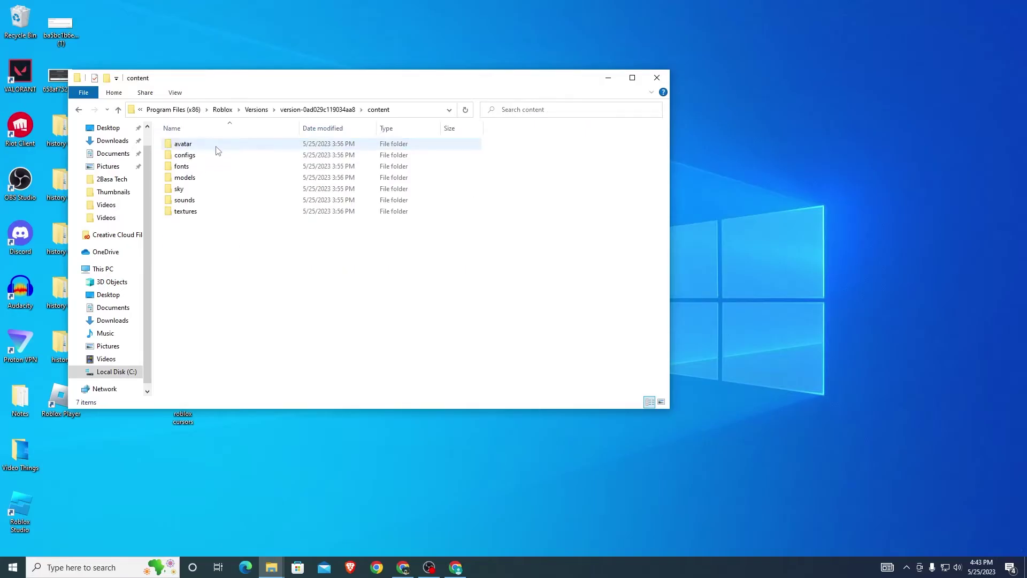
pyautogui.doubleClick(209, 214)
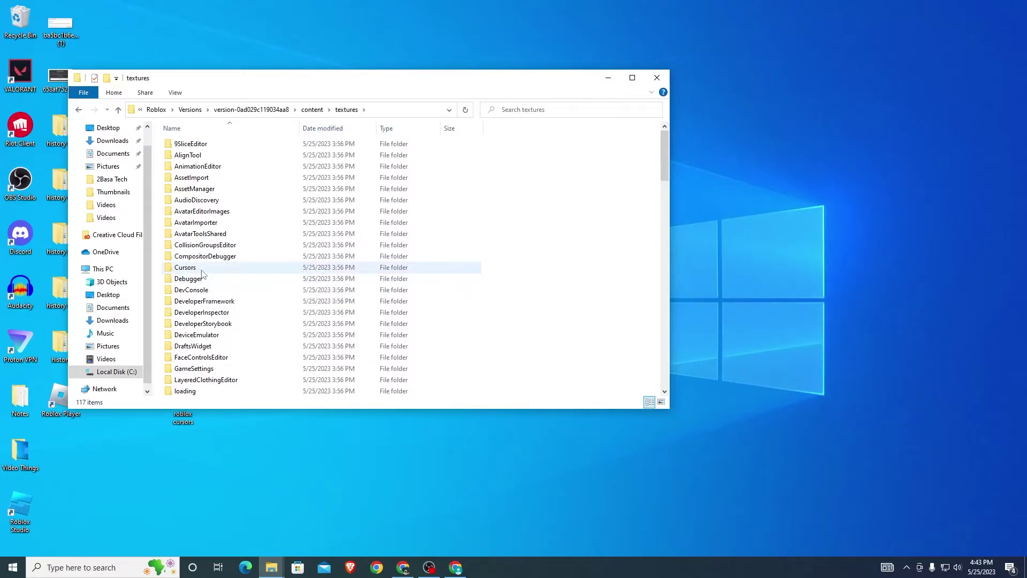
pyautogui.click(533, 111)
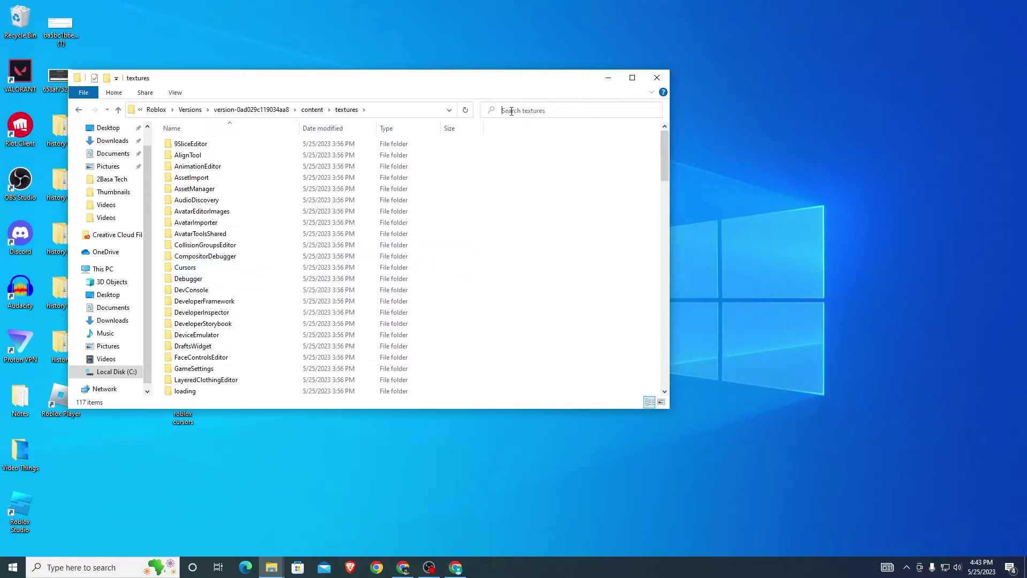
pyautogui.click(183, 269)
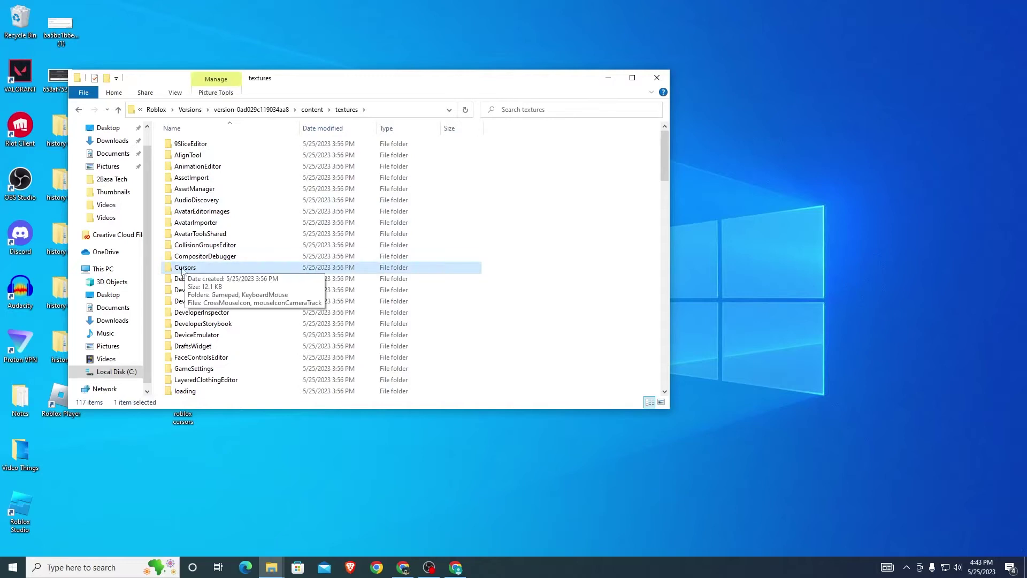
pyautogui.doubleClick(184, 269)
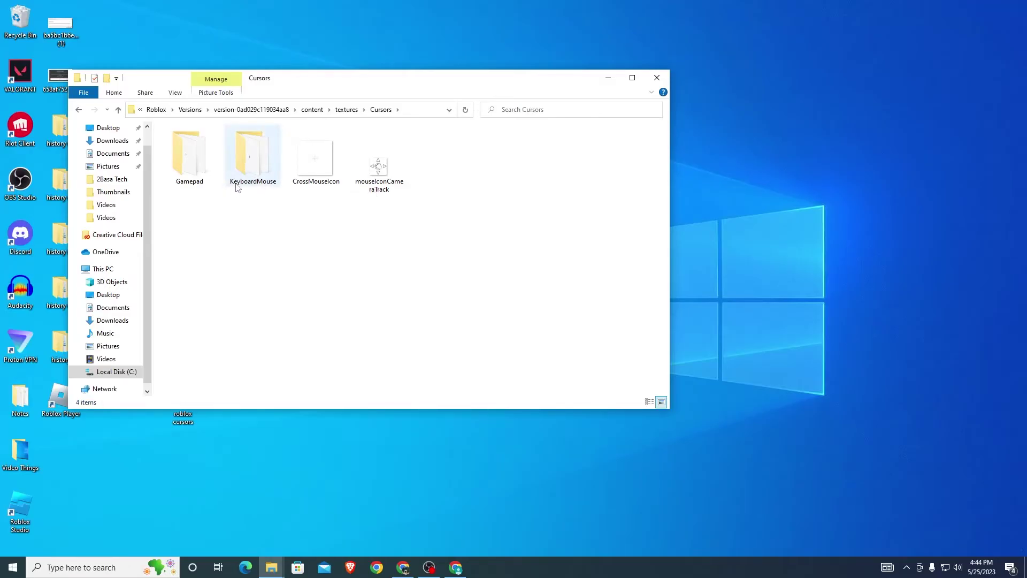
pyautogui.doubleClick(248, 172)
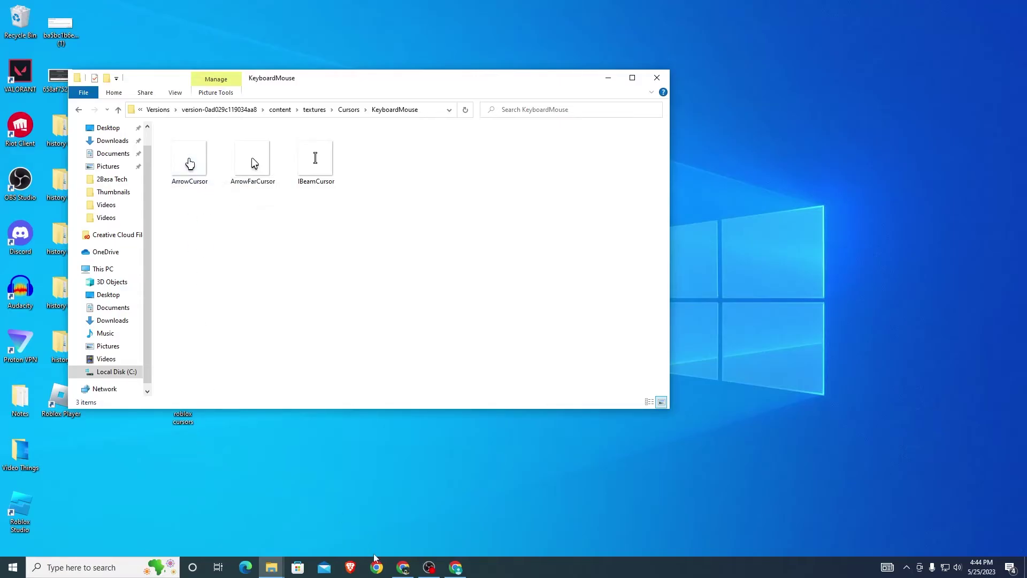
# Place roblox cursors beside KeyboardMouse and rename the first crosshair image ArrowCursor.
pyautogui.click(282, 570)
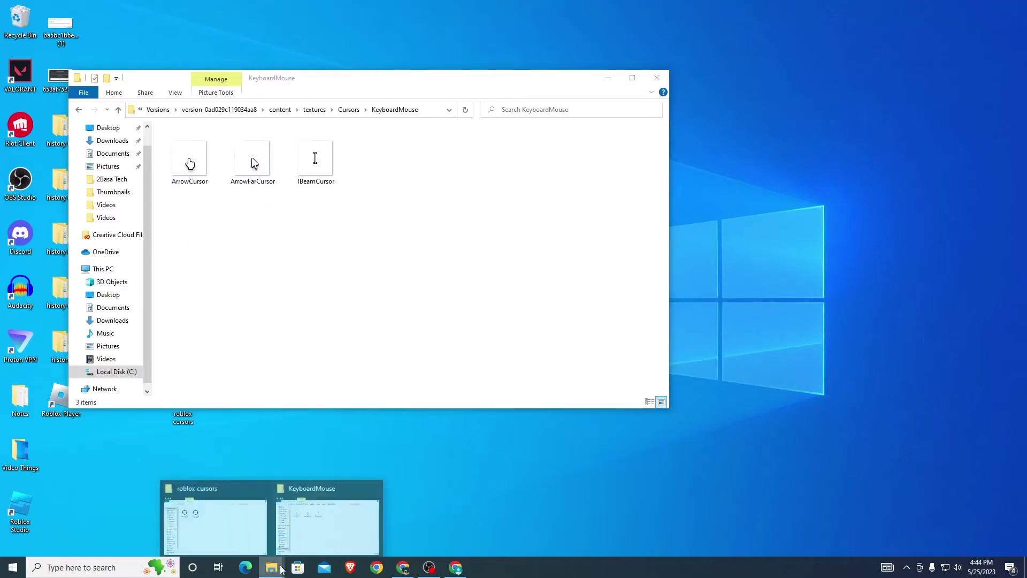
pyautogui.click(241, 525)
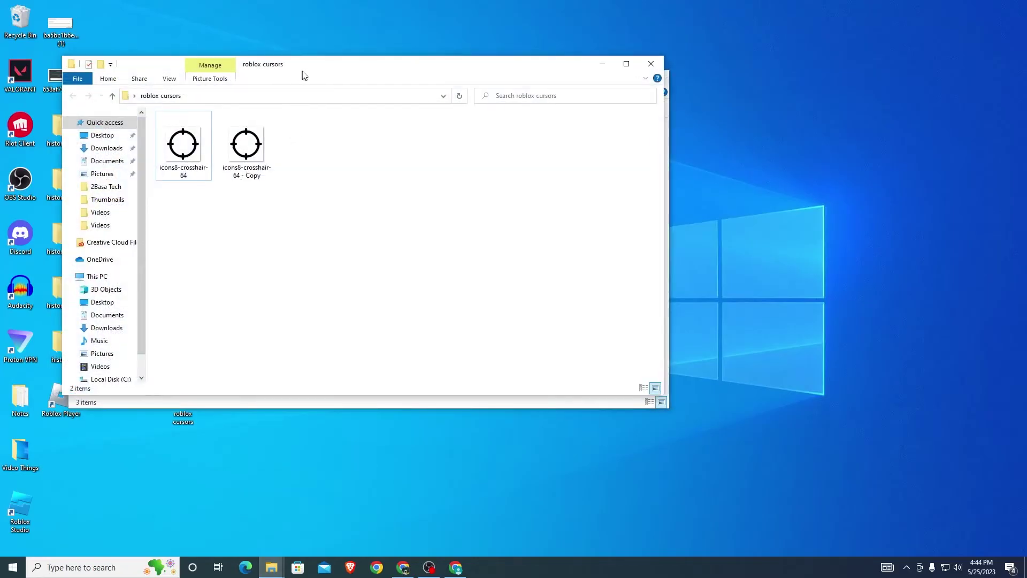
pyautogui.moveTo(302, 75); pyautogui.dragTo(635, 79)
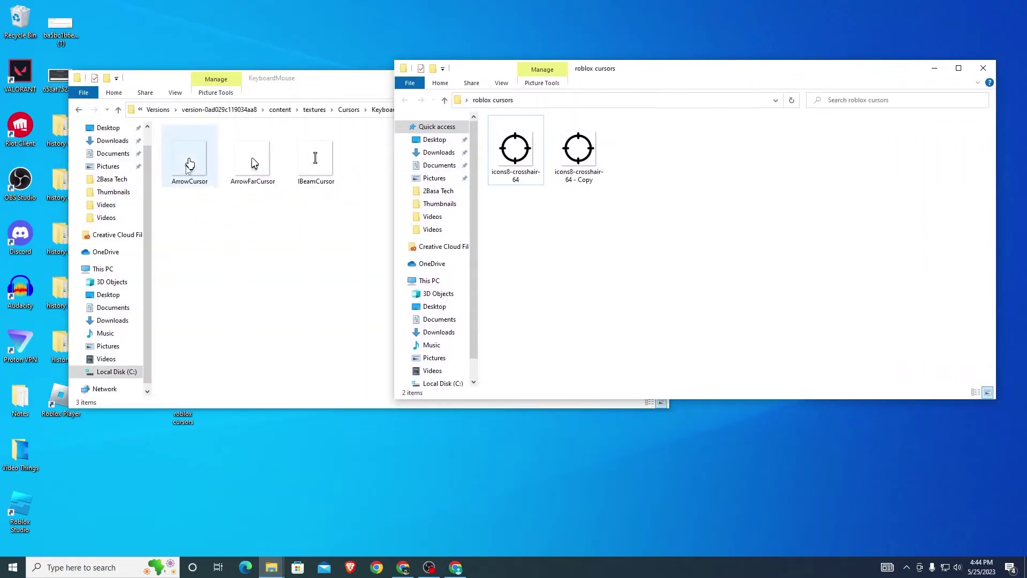
pyautogui.rightClick(188, 168)
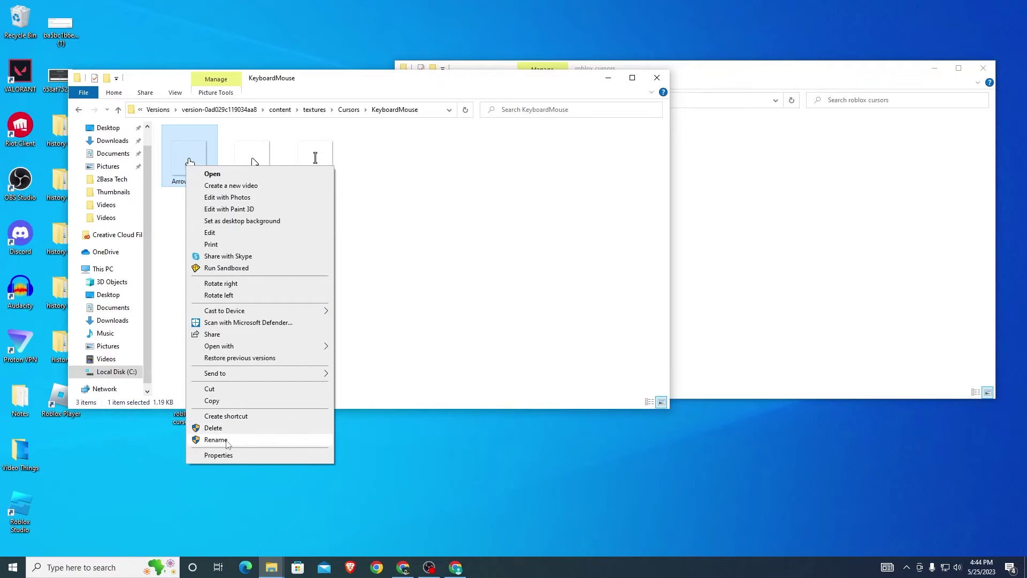
pyautogui.click(215, 440)
pyautogui.hotkey('ctrl', 'c')
pyautogui.press('Escape')
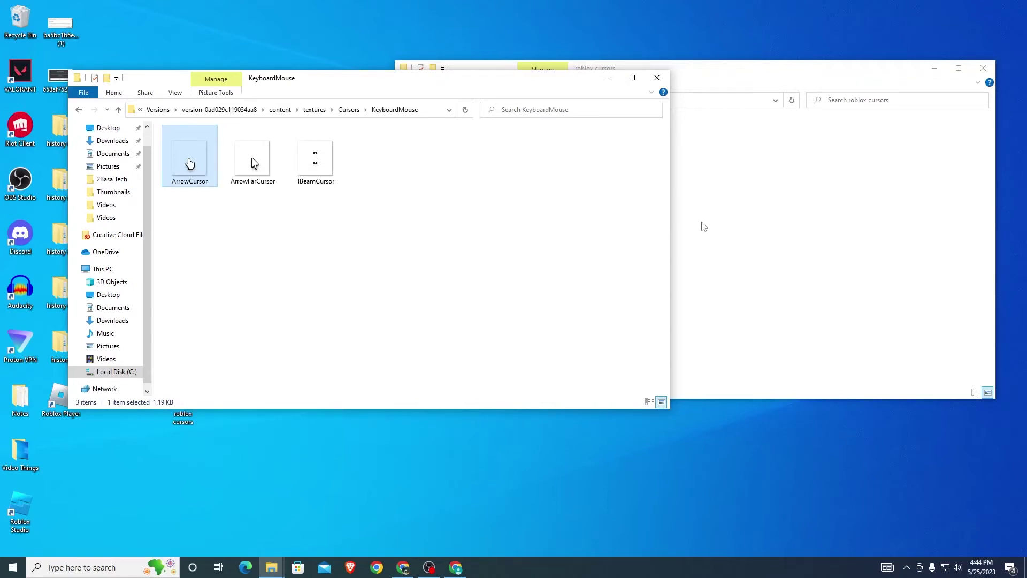
pyautogui.click(705, 226)
pyautogui.rightClick(513, 170)
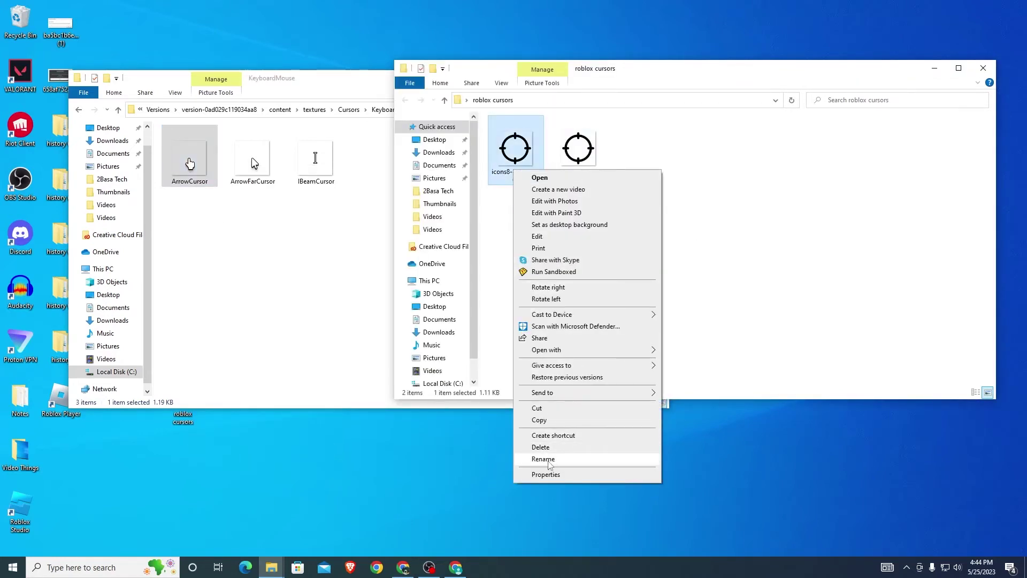
pyautogui.click(543, 459)
pyautogui.hotkey('ctrl', 'v')
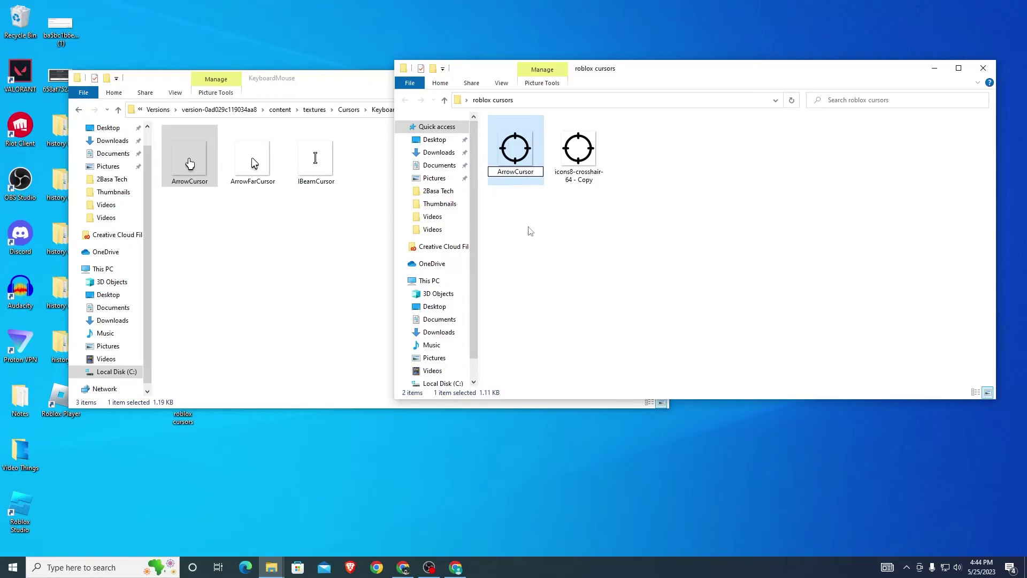
pyautogui.click(493, 236)
# Copy the ArrowFarCursor name and give it to the second crosshair image.
pyautogui.click(243, 179)
pyautogui.rightClick(248, 170)
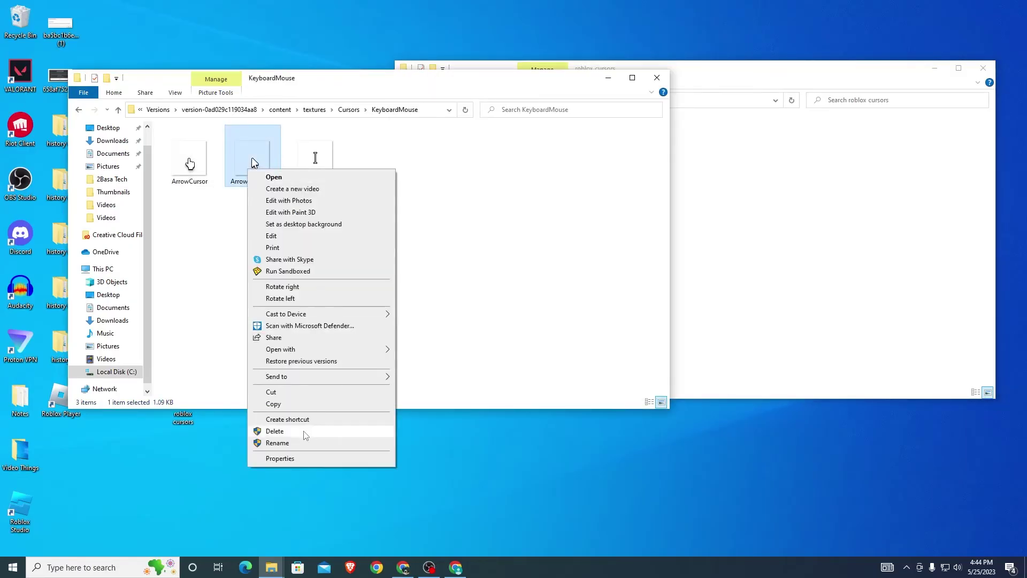
pyautogui.click(299, 446)
pyautogui.hotkey('ctrl', 'c')
pyautogui.click(718, 246)
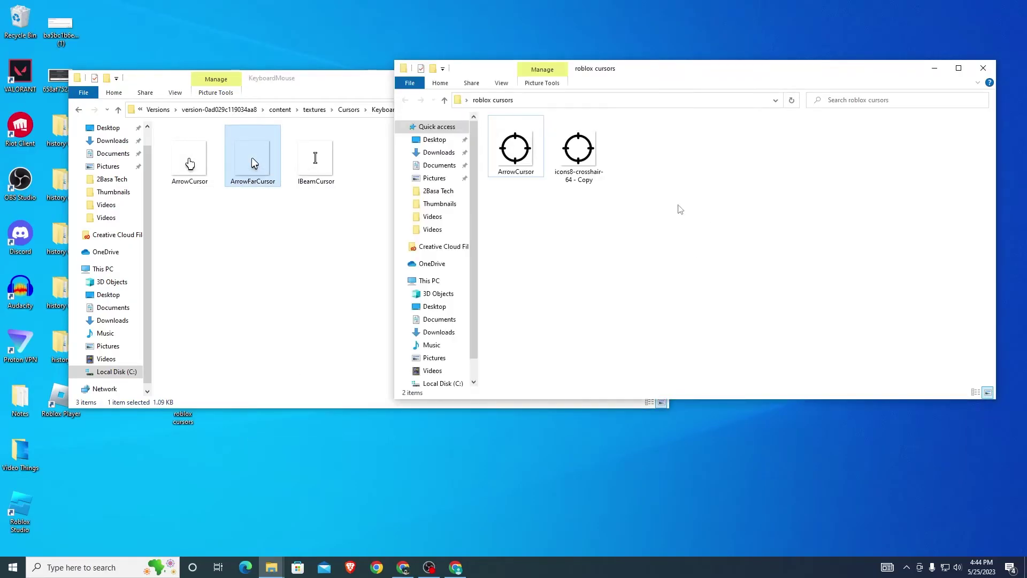
pyautogui.rightClick(588, 169)
pyautogui.click(611, 447)
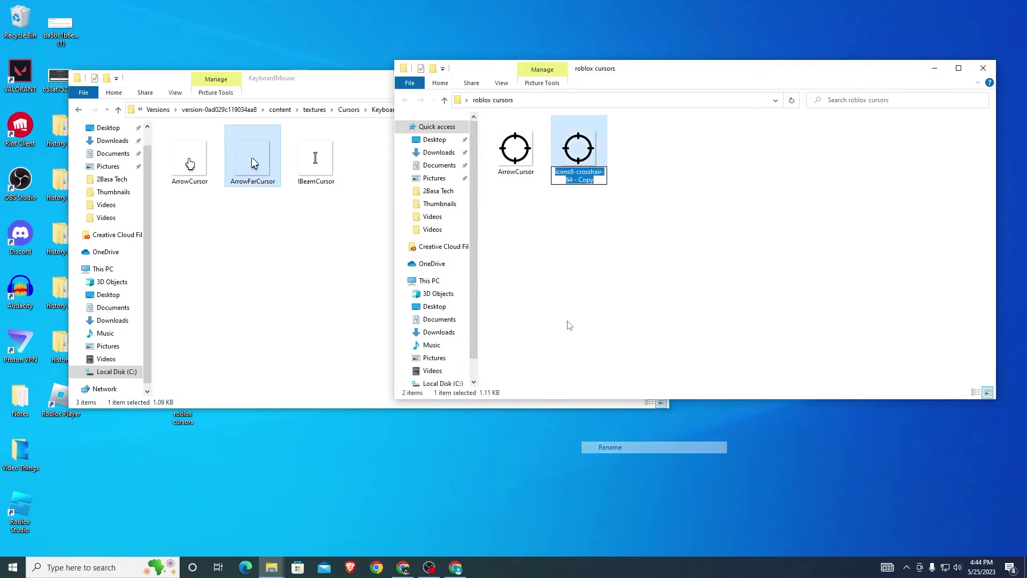
pyautogui.hotkey('ctrl', 'v')
pyautogui.click(640, 213)
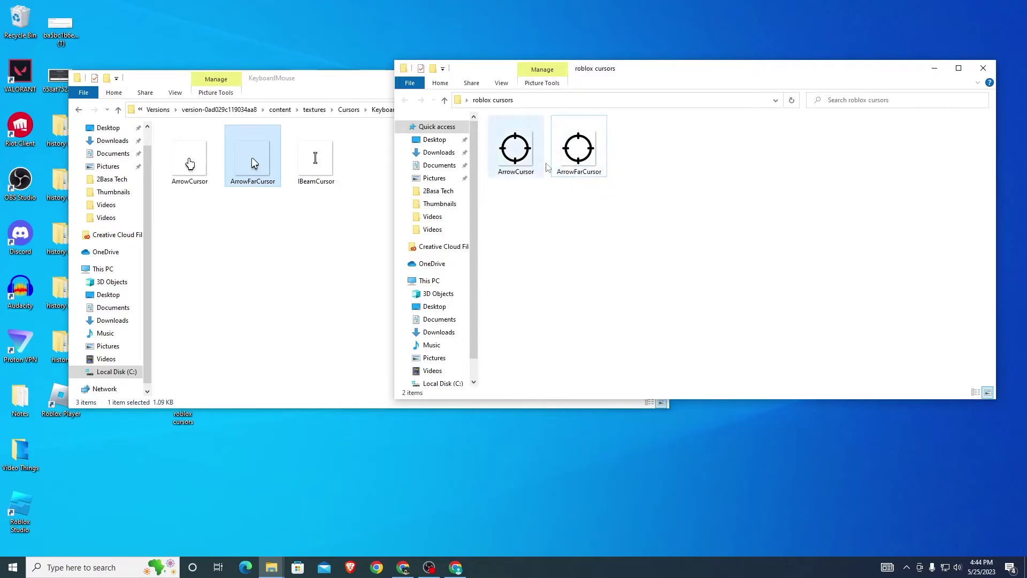
# Delete the original ArrowCursor and ArrowFarCursor from KeyboardMouse with administrator permission.
pyautogui.moveTo(230, 217); pyautogui.dragTo(159, 128)
pyautogui.press('Delete')
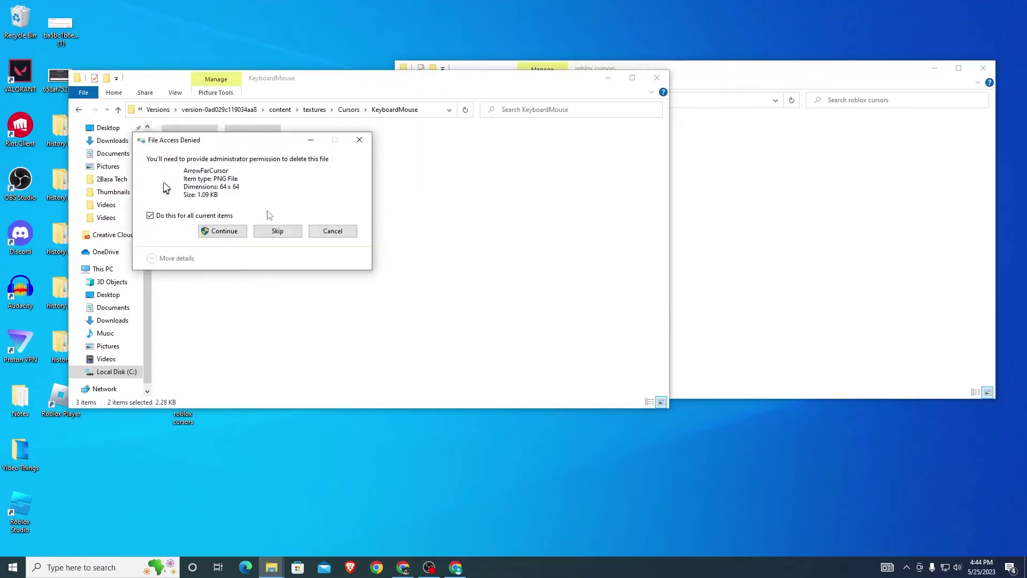
pyautogui.click(231, 235)
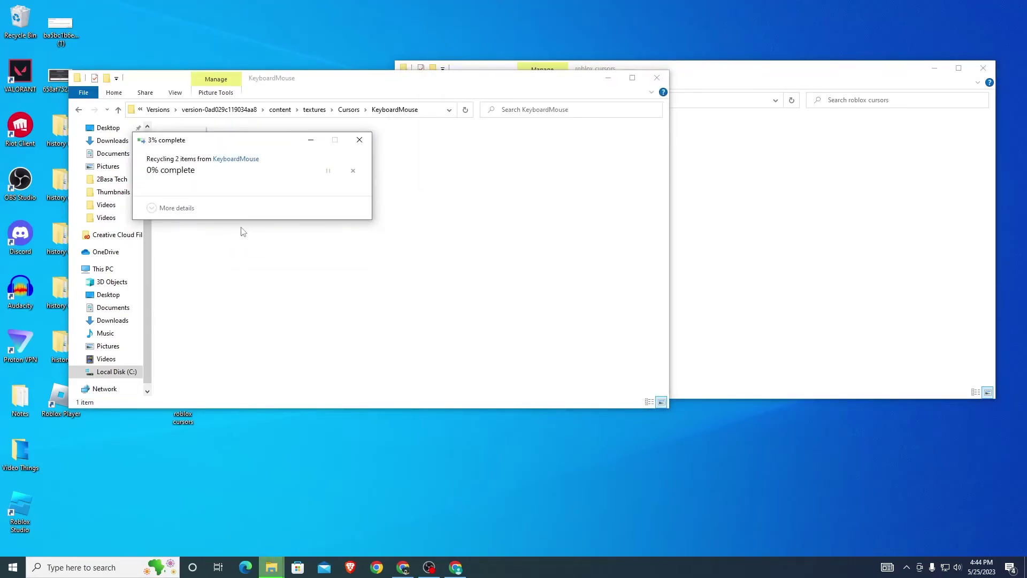
# Move both crosshair cursor images into KeyboardMouse, then close the folders and return to Chrome.
pyautogui.click(695, 208)
pyautogui.moveTo(658, 193); pyautogui.dragTo(488, 128)
pyautogui.moveTo(569, 159); pyautogui.dragTo(259, 191)
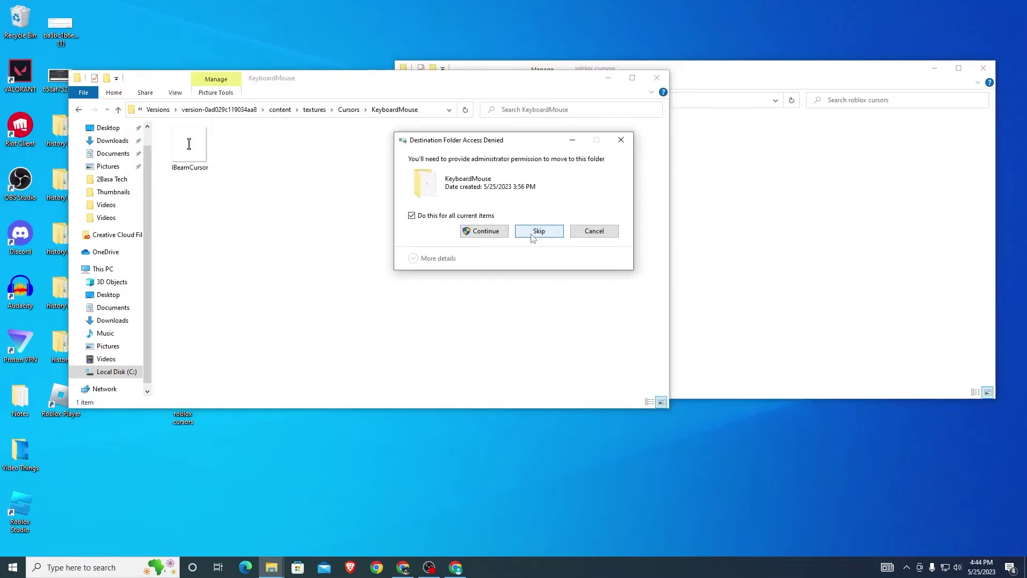
pyautogui.click(471, 234)
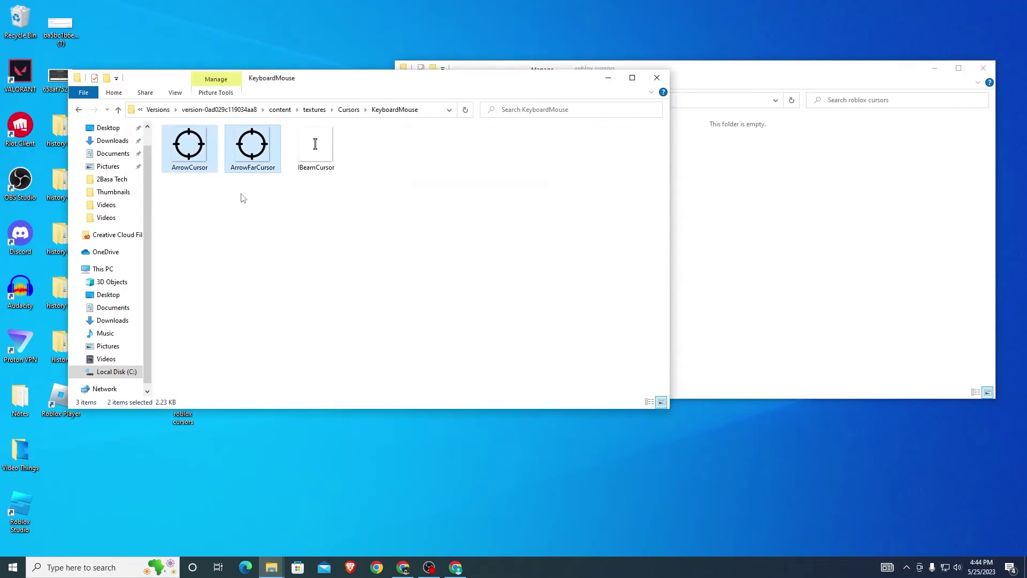
pyautogui.click(214, 191)
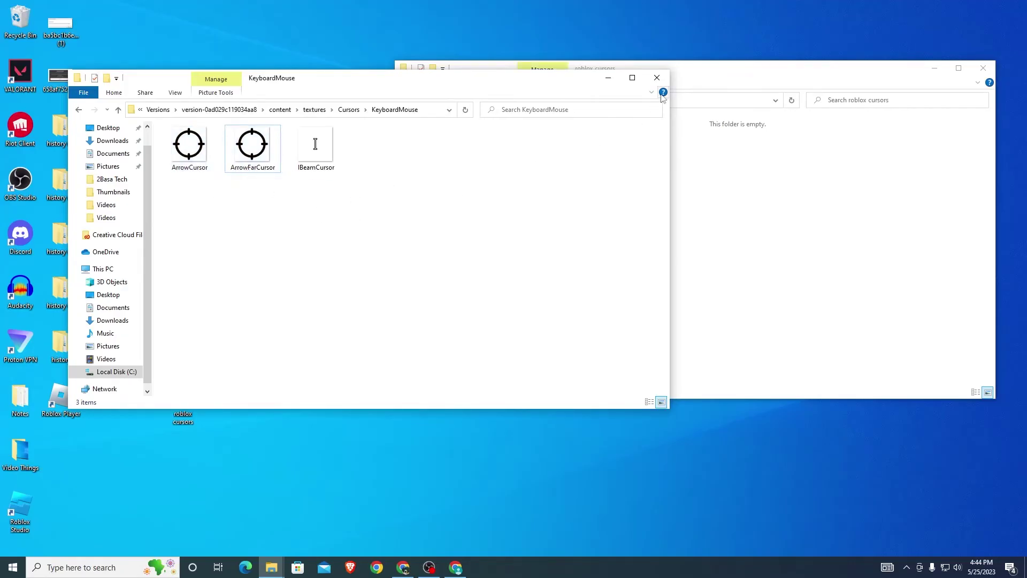
pyautogui.click(658, 78)
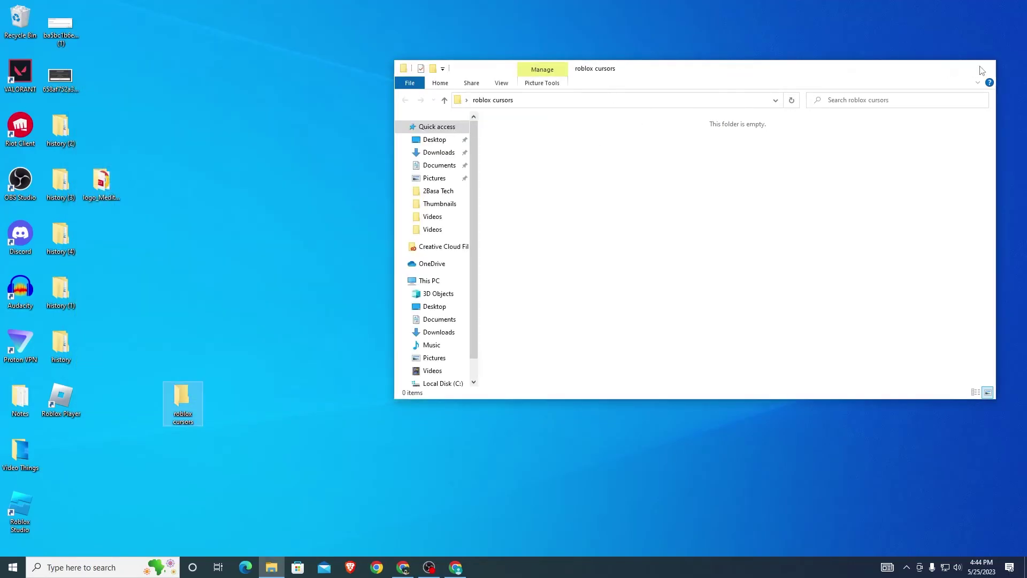
pyautogui.click(935, 68)
pyautogui.click(455, 567)
# Start Speed Run 4 from its Chrome tab and dismiss the downloads bar while it loads.
pyautogui.hotkey('ctrl', 'shift', 'Tab')
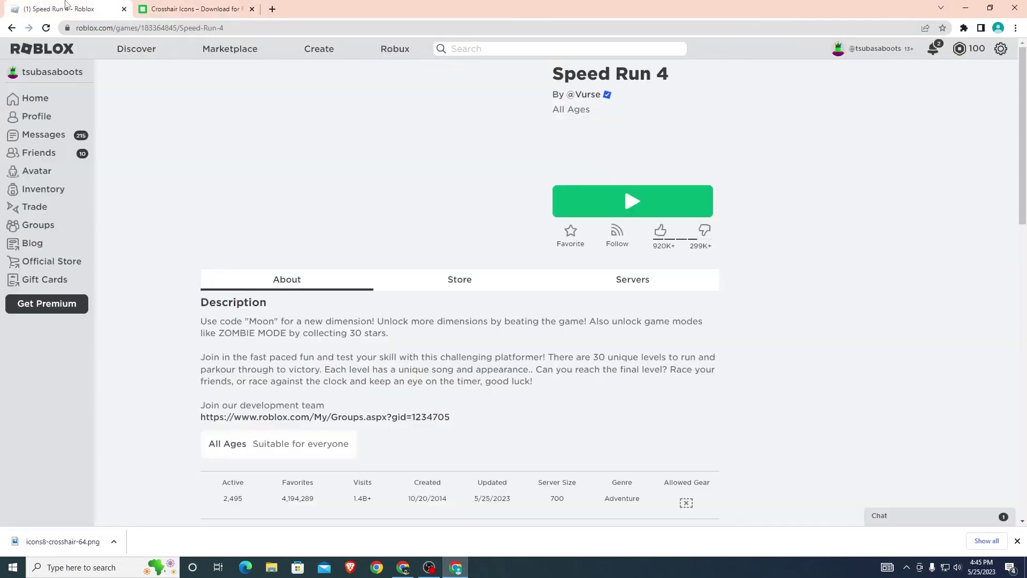
pyautogui.click(602, 193)
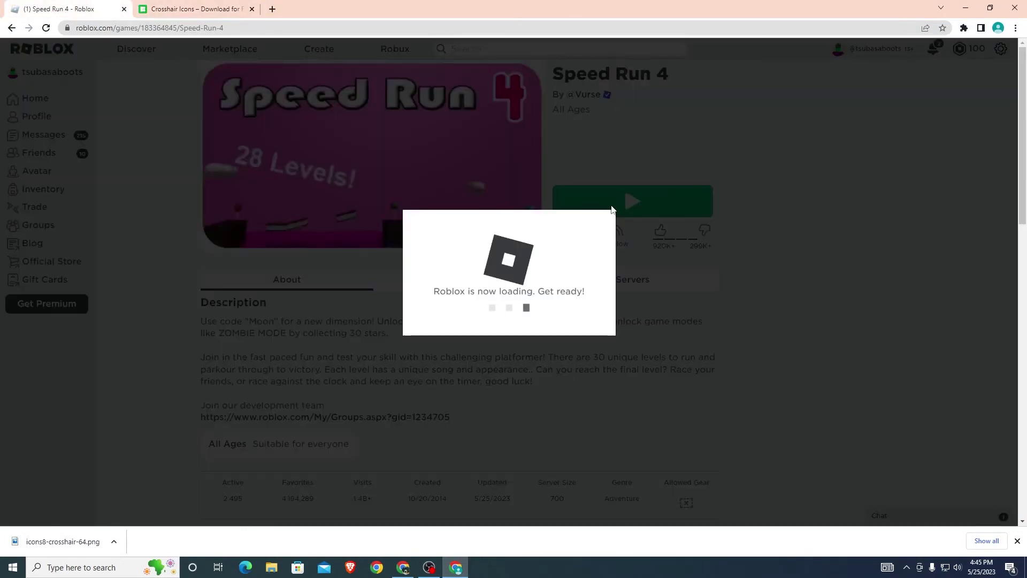
pyautogui.click(1018, 541)
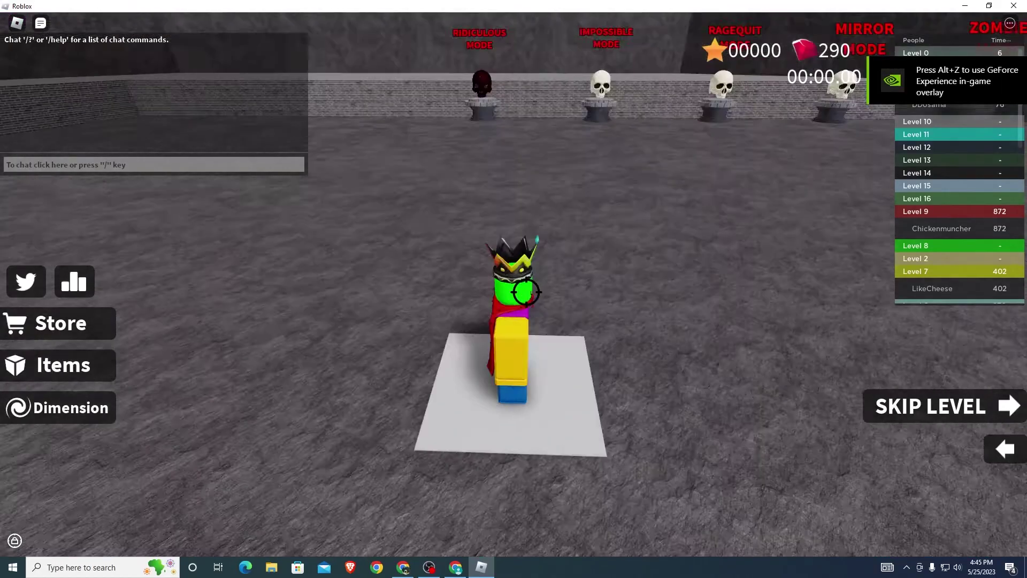
# Run the avatar off the spawn pad, past the level portals, toward the green hill.
pyautogui.press('w')
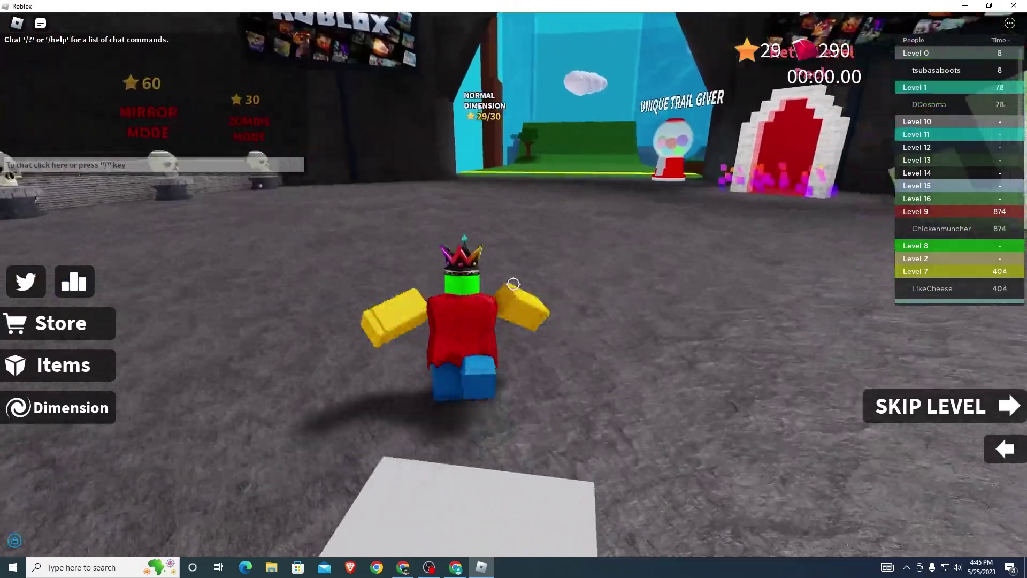
pyautogui.press('s')
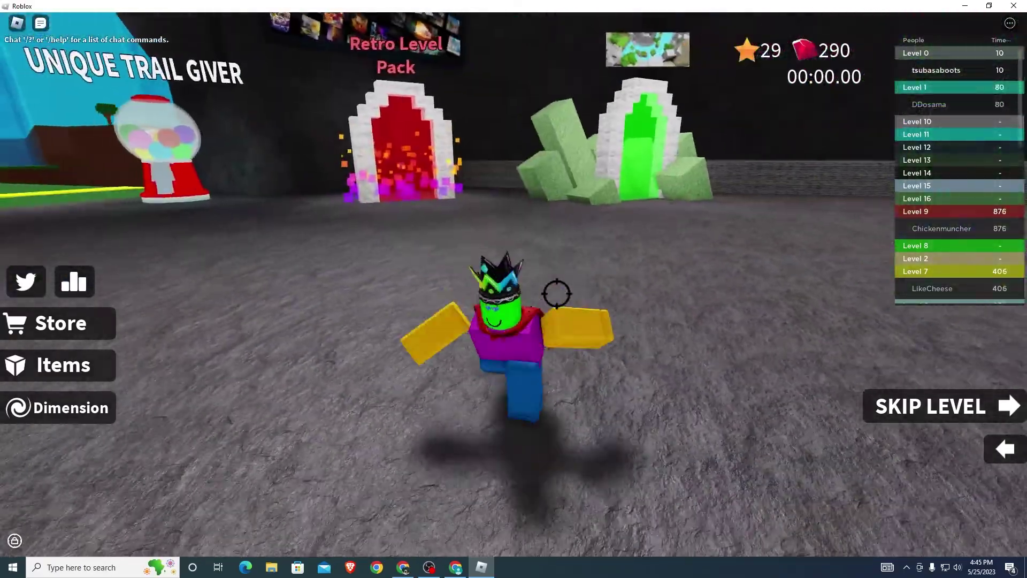
pyautogui.press('w')
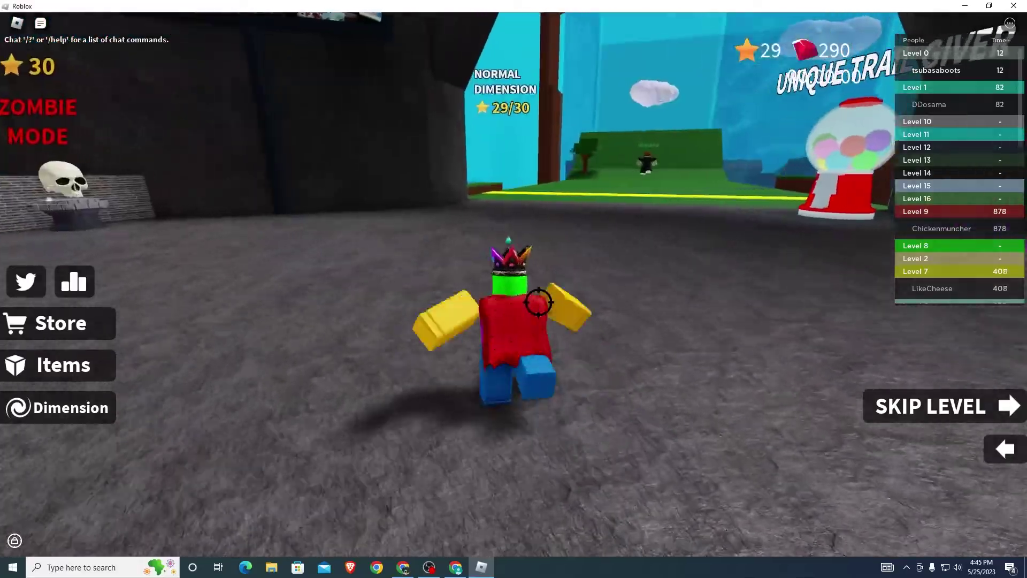
pyautogui.press('w')
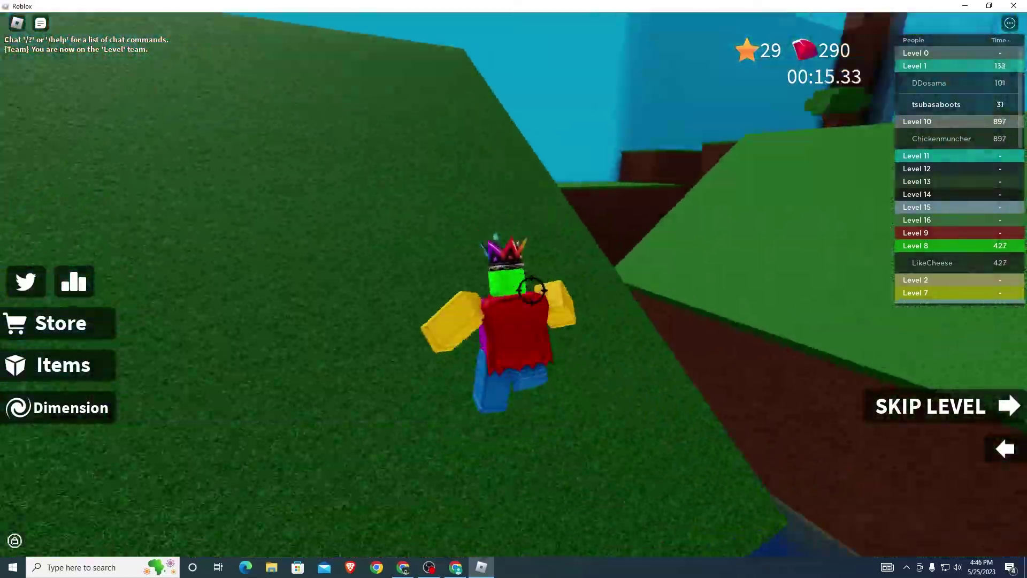
# Run and jump across the raised green platforms to the stone archway.
pyautogui.press('w')
pyautogui.press('space')
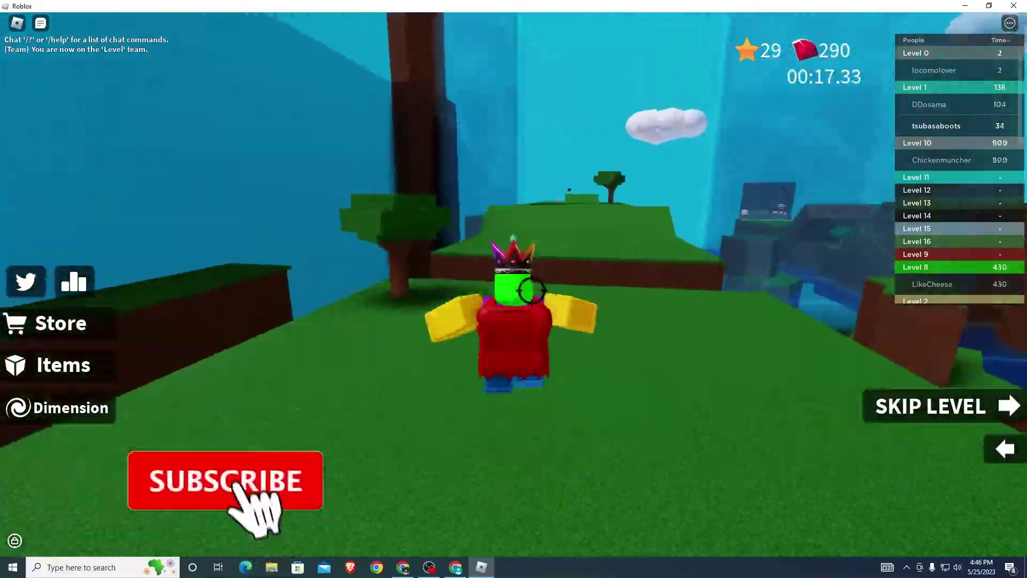
pyautogui.press('w')
pyautogui.press('space')
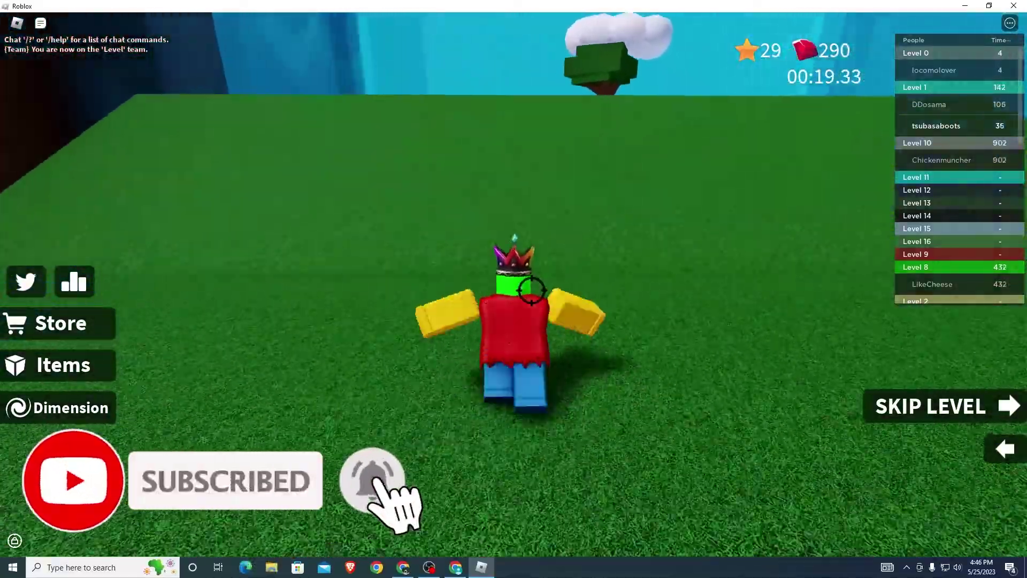
pyautogui.press('w')
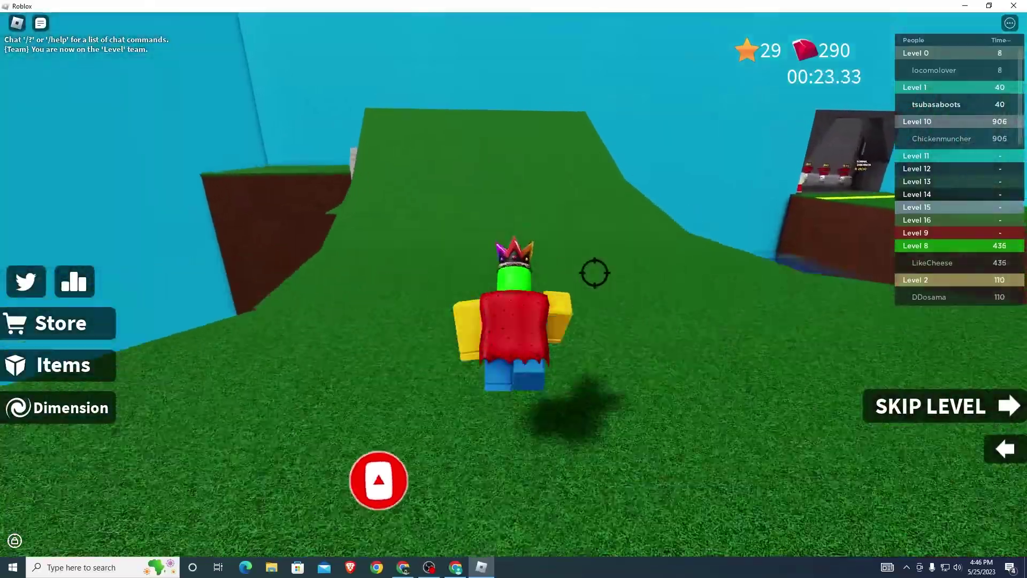
pyautogui.press('w')
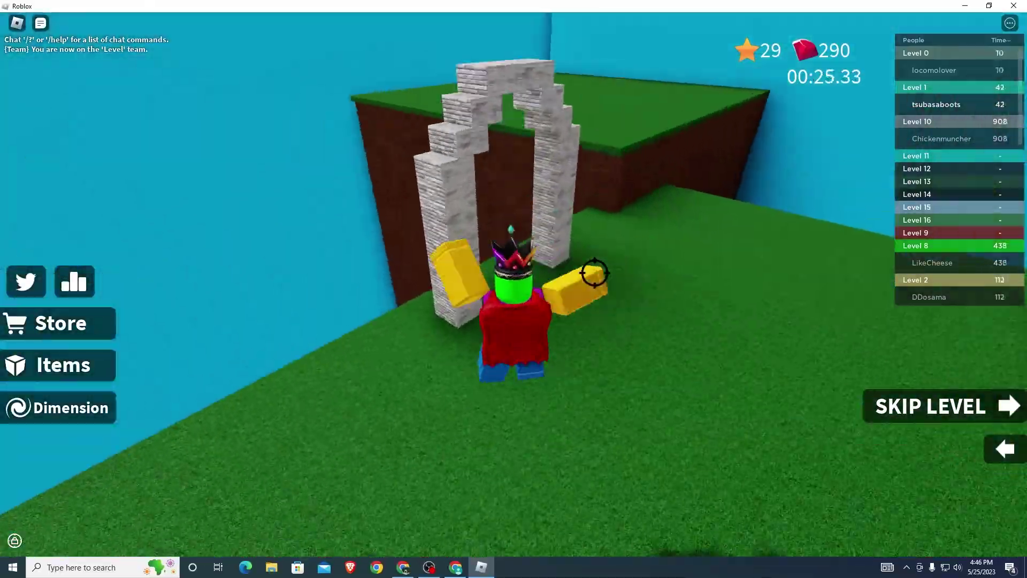